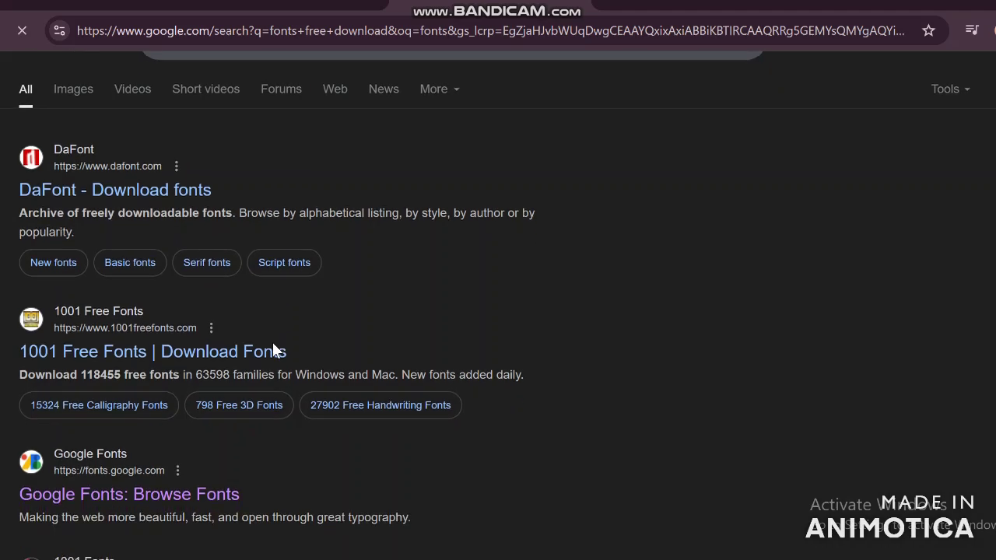
# Open Google Fonts from the search results for free font downloads and filter the families by the Playful feeling.
pyautogui.scroll(-3, 271, 340)
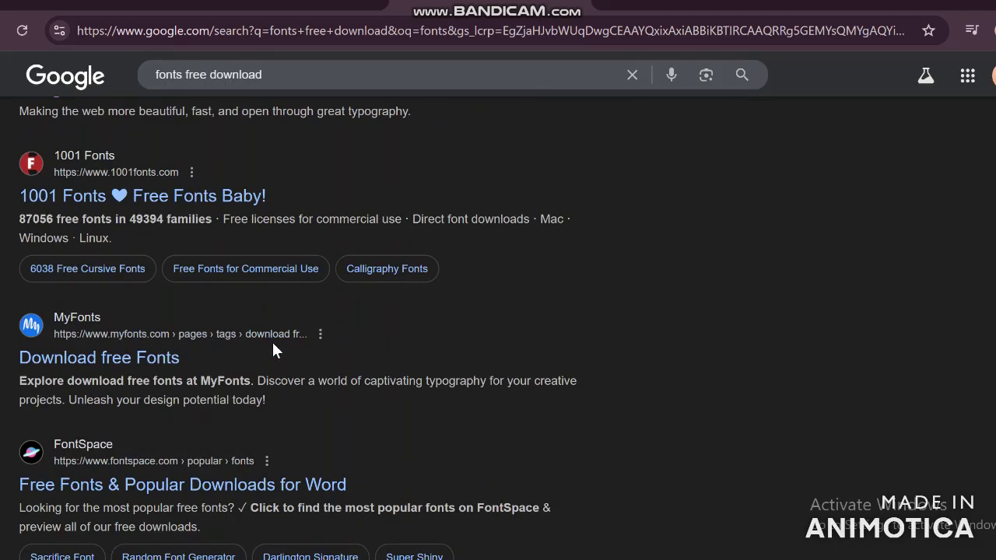
pyautogui.scroll(4, 272, 340)
pyautogui.scroll(1, 273, 343)
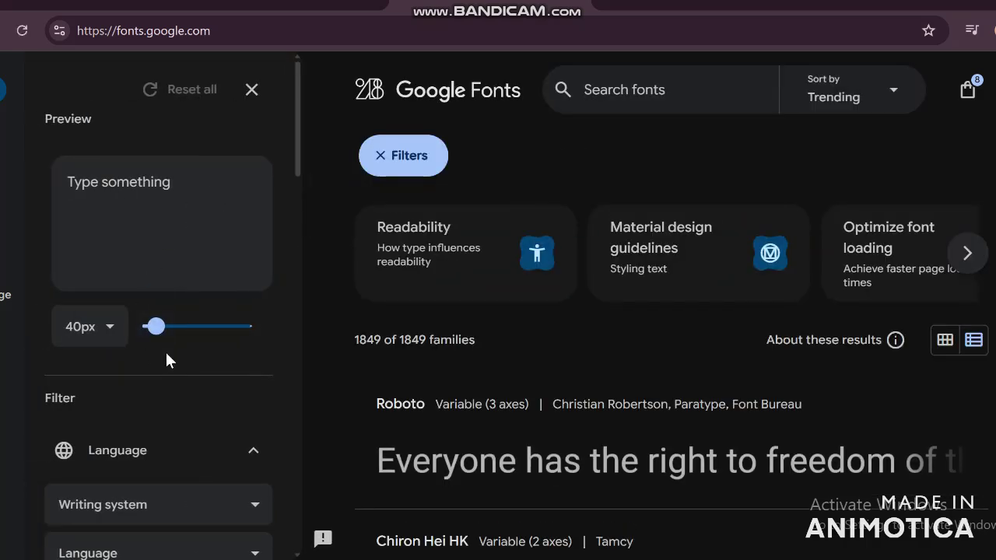
pyautogui.scroll(-2, 165, 350)
pyautogui.scroll(-2, 140, 410)
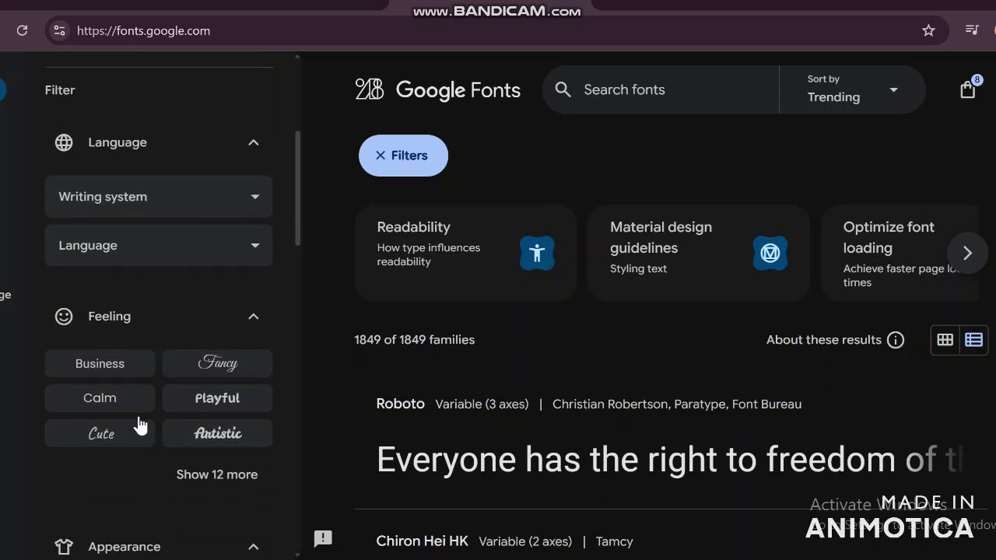
pyautogui.click(214, 398)
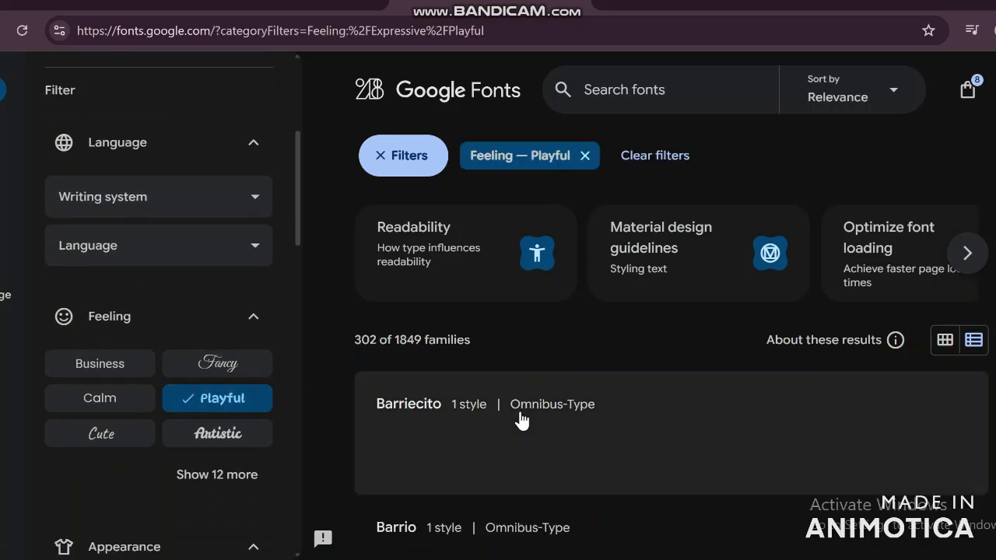
# Open the Oi font family from the filtered list and add it to the font selection.
pyautogui.scroll(-6, 582, 407)
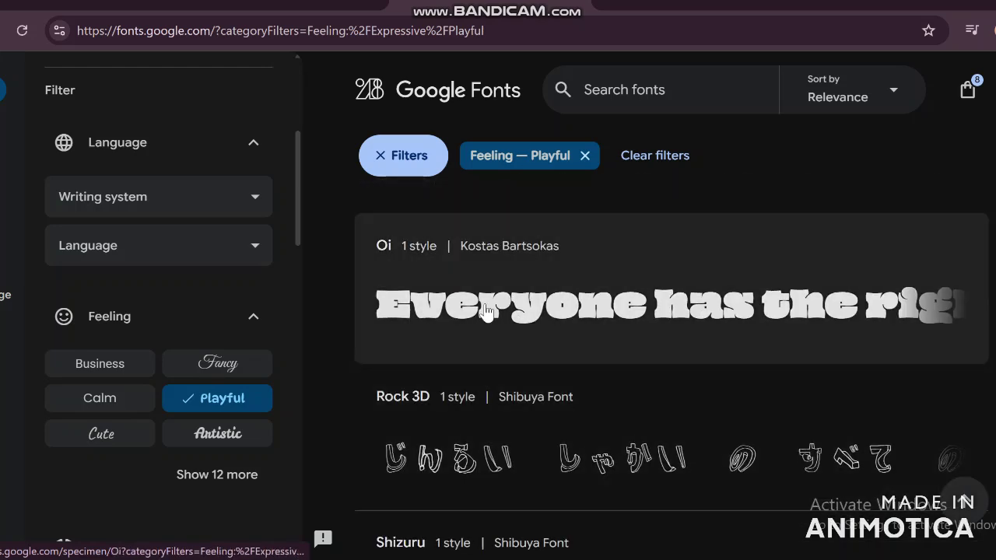
pyautogui.click(485, 309)
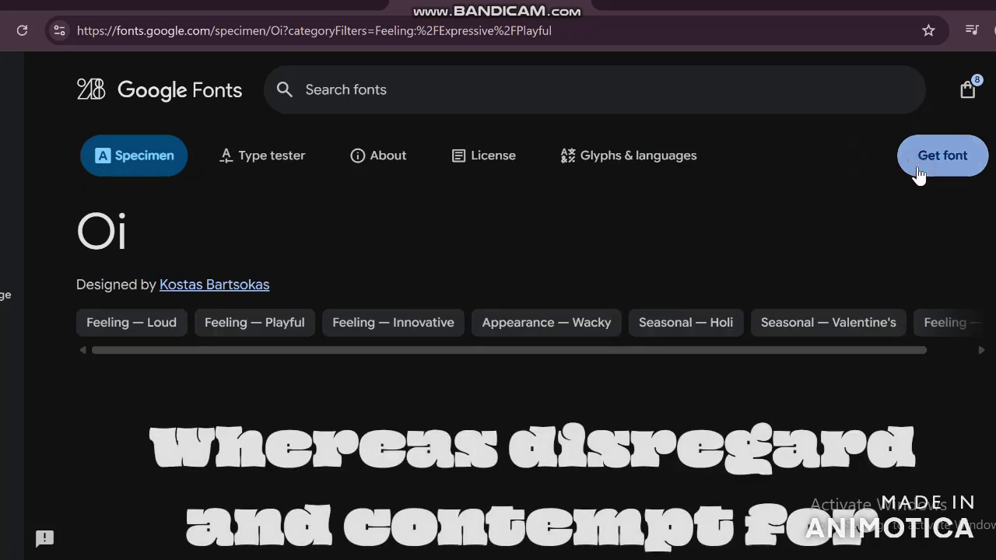
pyautogui.click(918, 171)
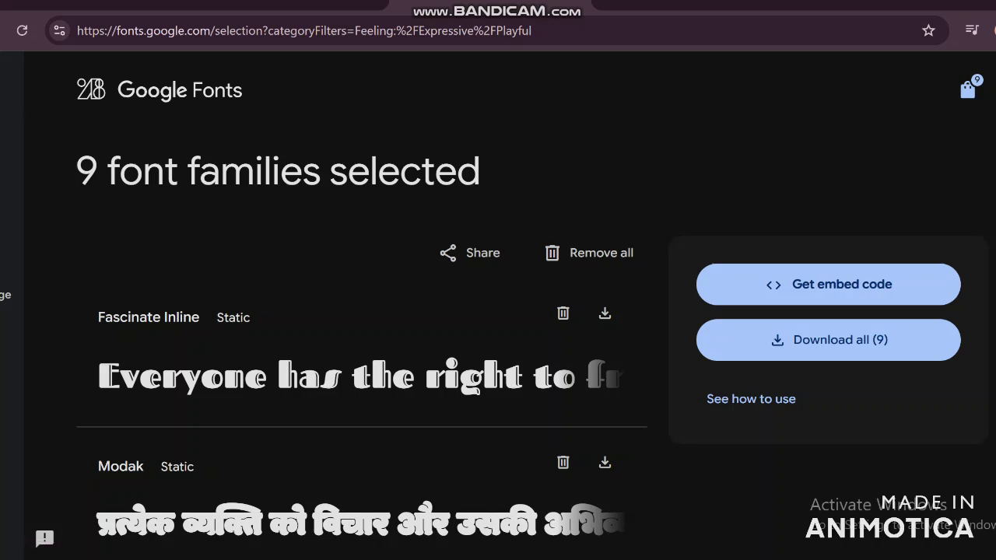
# Return to the Google search results and open the 1001 Free Fonts website.
pyautogui.hotkey('alt', 'Left')
pyautogui.hotkey('alt', 'Left')
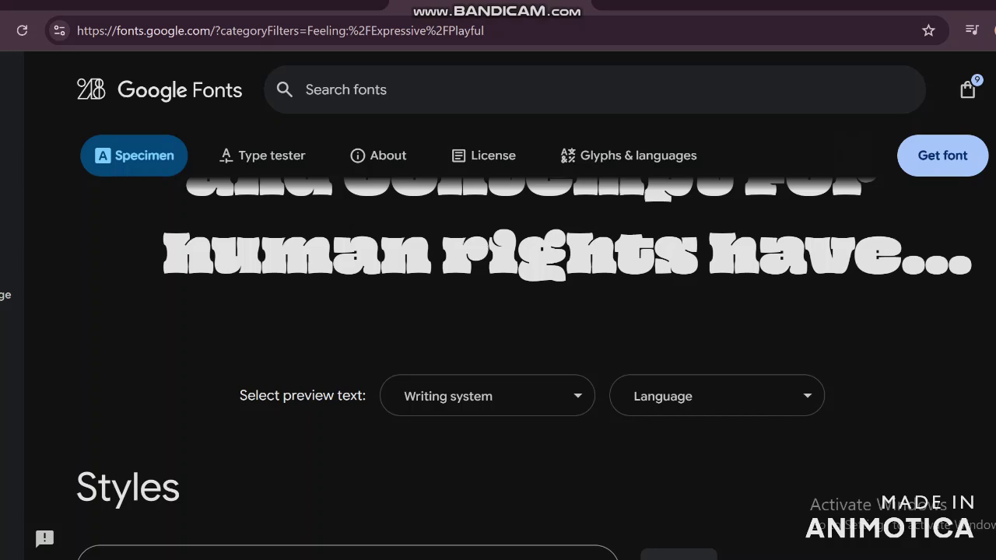
pyautogui.hotkey('alt', 'Left')
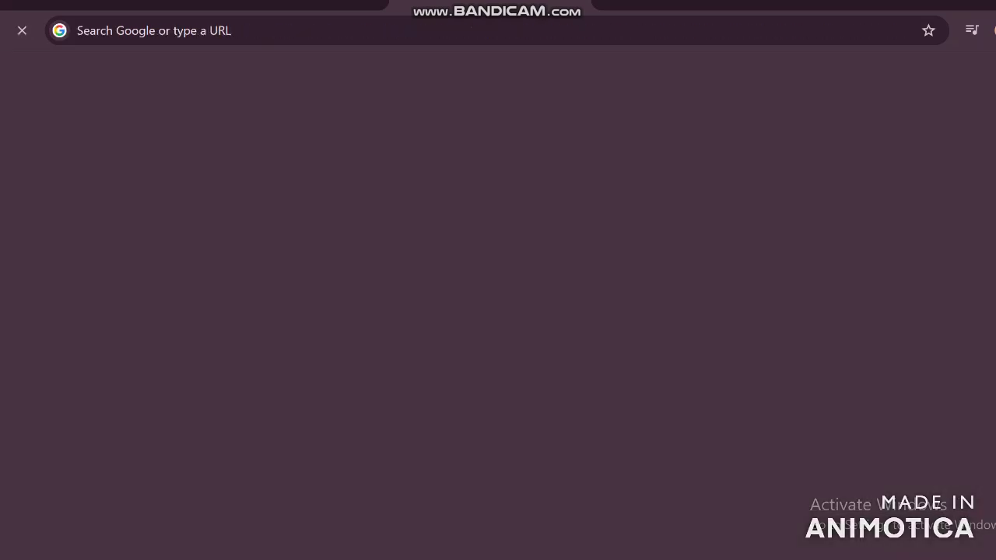
pyautogui.hotkey('alt', 'Left')
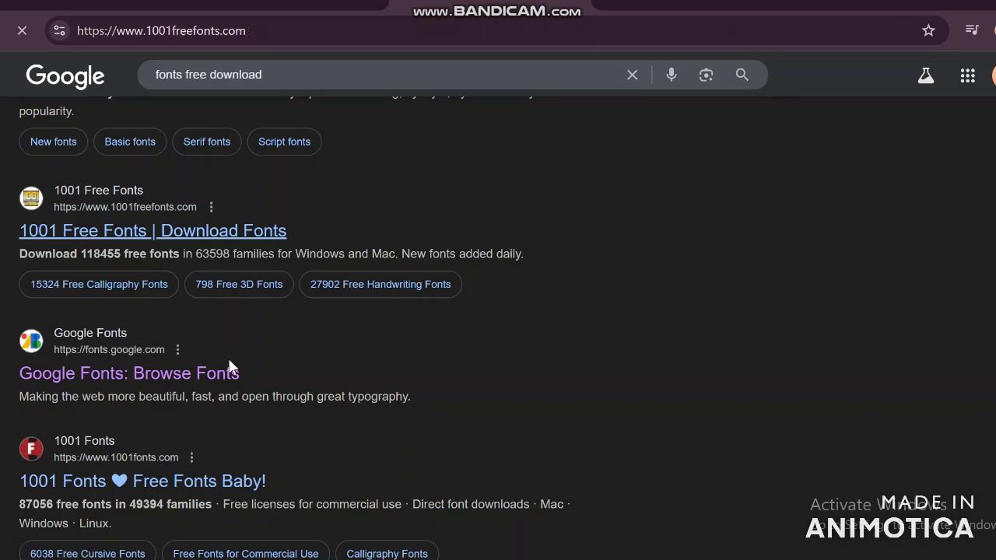
# Download the Monday script font from the first page of free fonts and check it in the recent downloads.
pyautogui.scroll(-6, 347, 434)
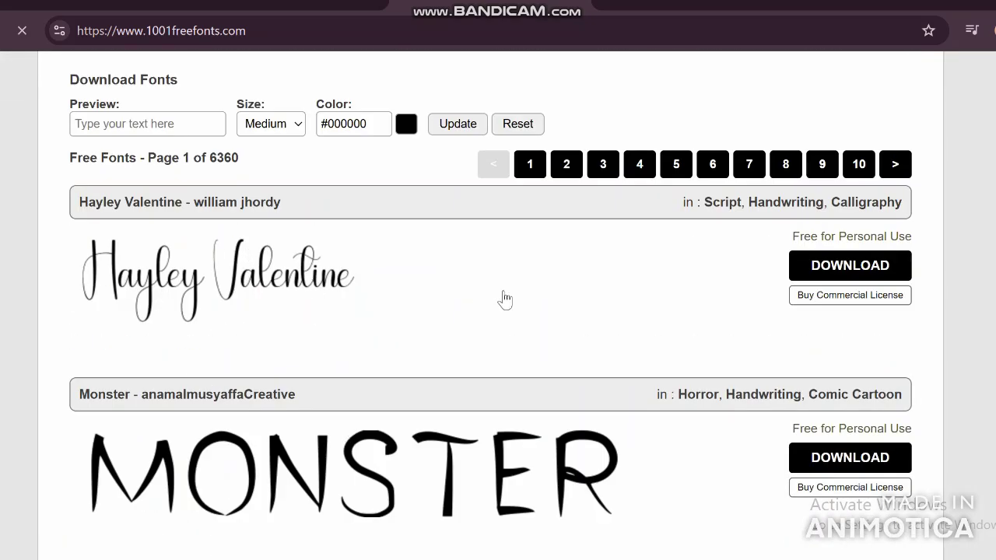
pyautogui.scroll(-6, 504, 298)
pyautogui.scroll(-6, 505, 298)
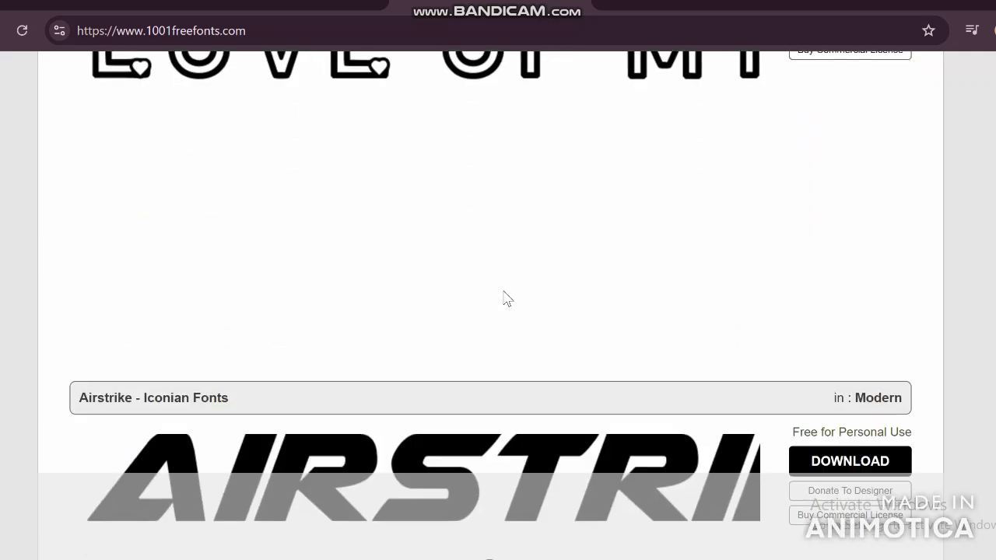
pyautogui.scroll(-3, 504, 298)
pyautogui.scroll(-3, 504, 298)
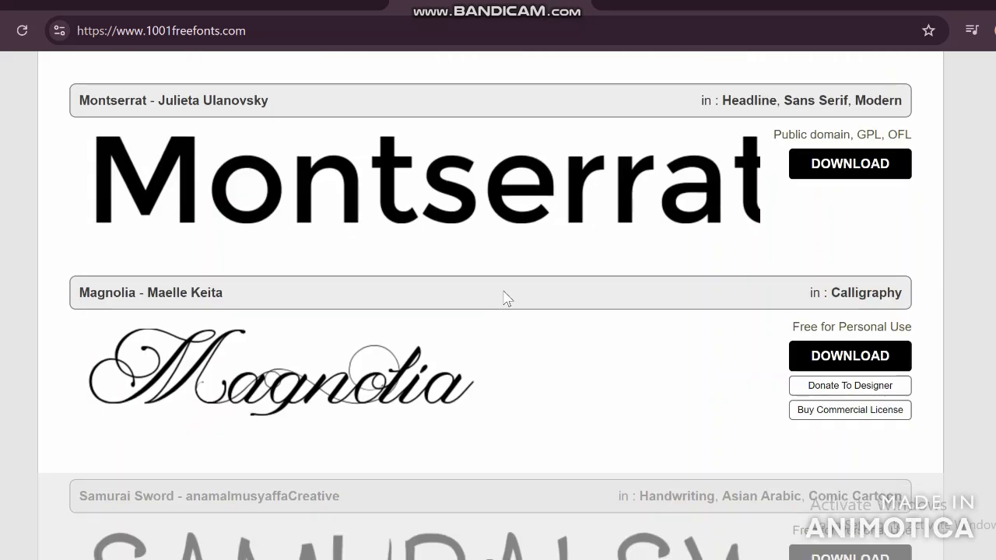
pyautogui.scroll(-9, 504, 298)
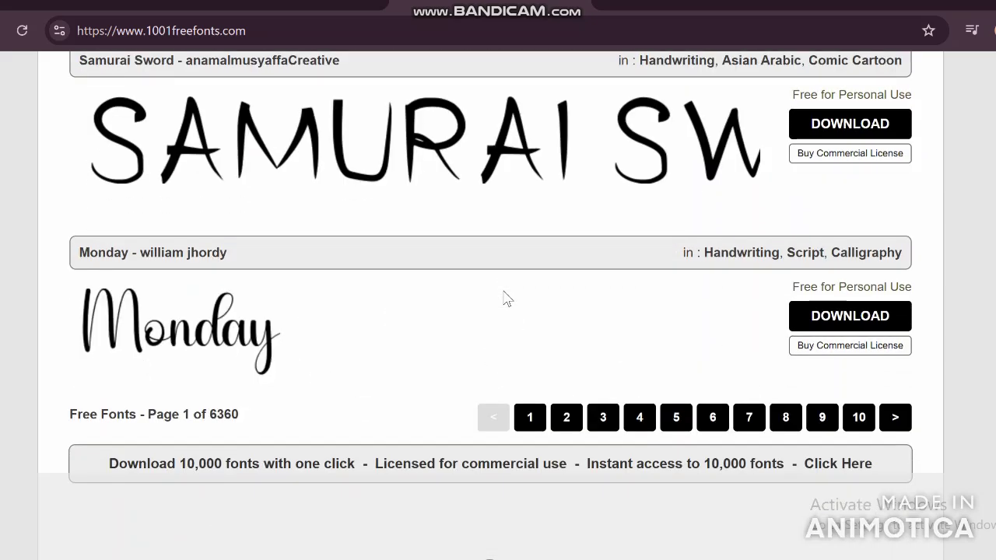
pyautogui.scroll(6, 504, 298)
pyautogui.scroll(-1, 504, 298)
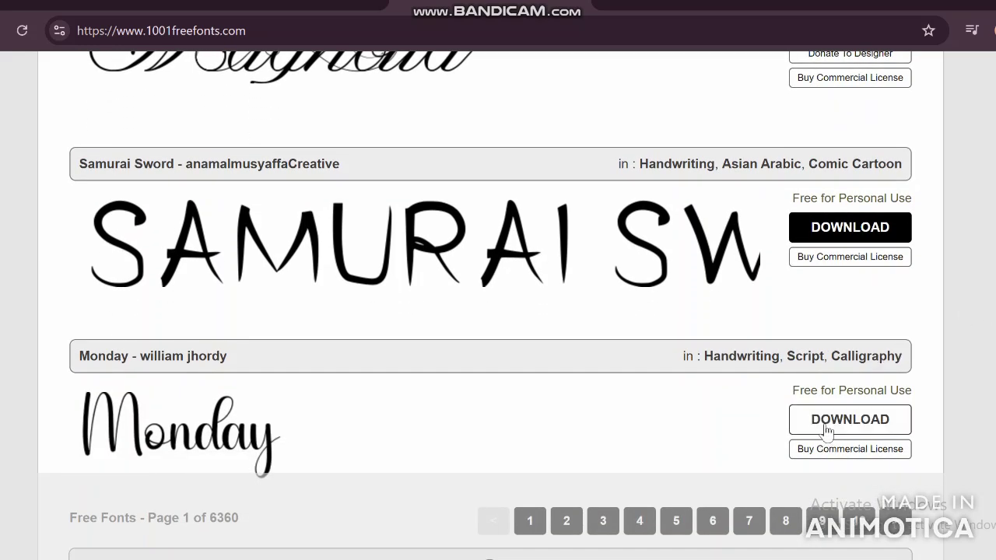
pyautogui.click(844, 420)
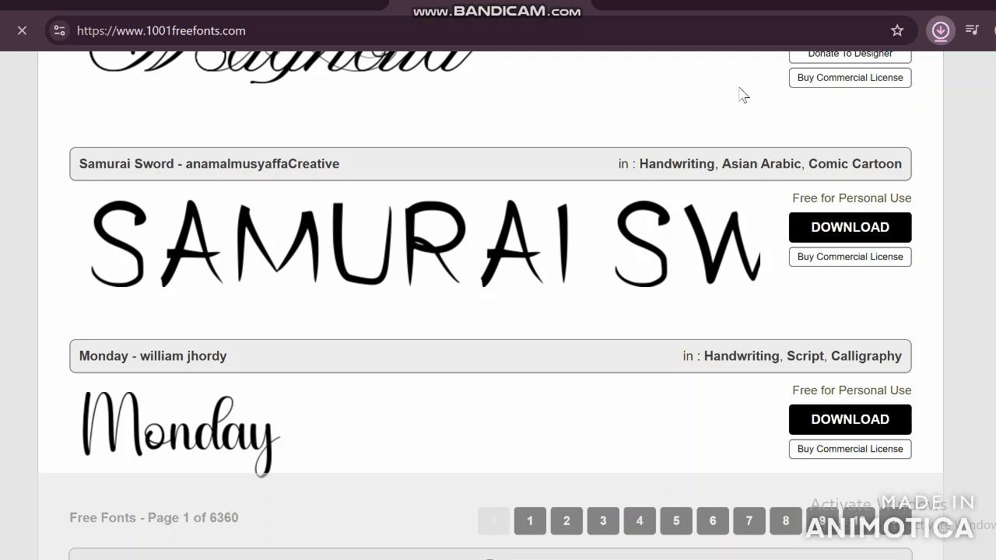
pyautogui.click(941, 30)
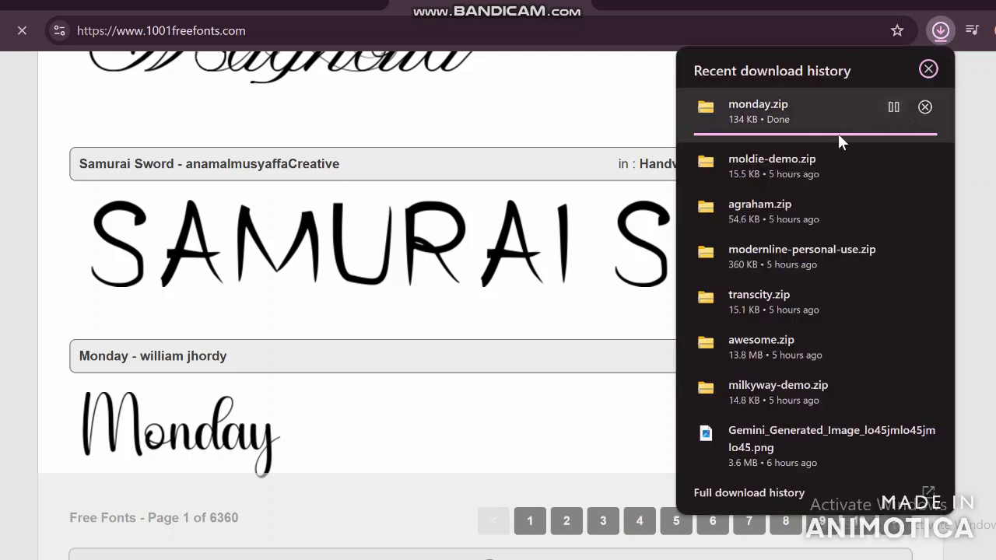
pyautogui.click(624, 174)
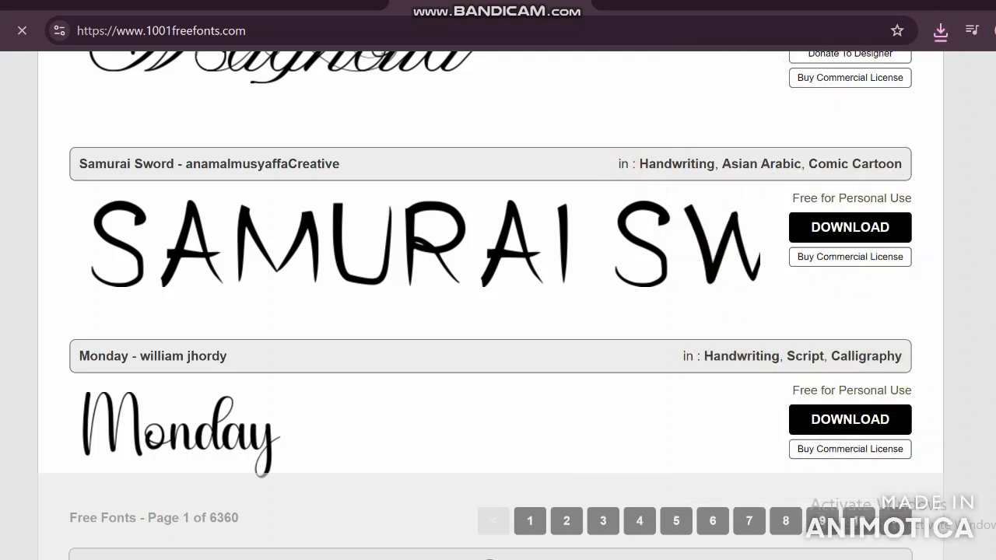
# Switch to File Explorer and open Support Files > Required > AcadFonts within the Adobe Illustrator 2022 folder, looking through its font files.
pyautogui.click(450, 467)
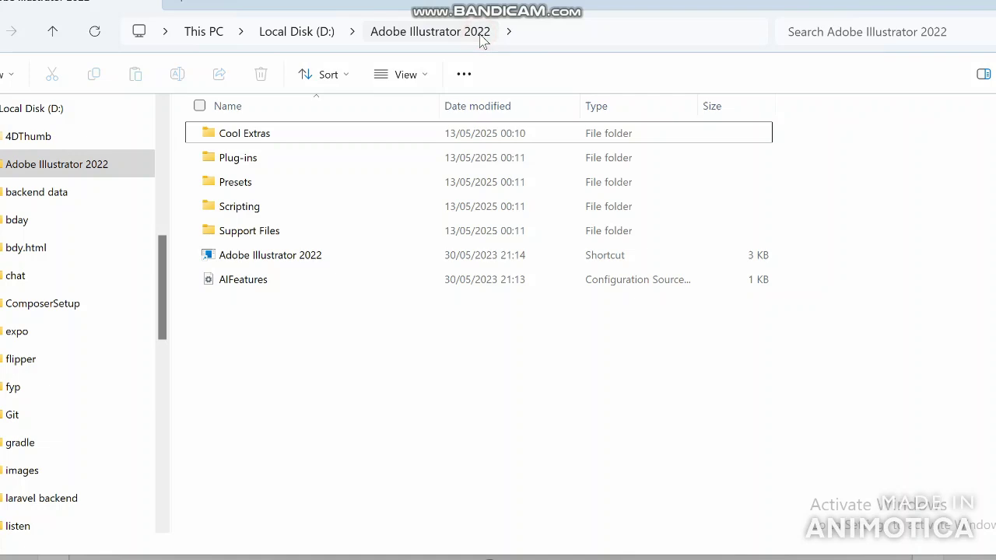
pyautogui.doubleClick(370, 230)
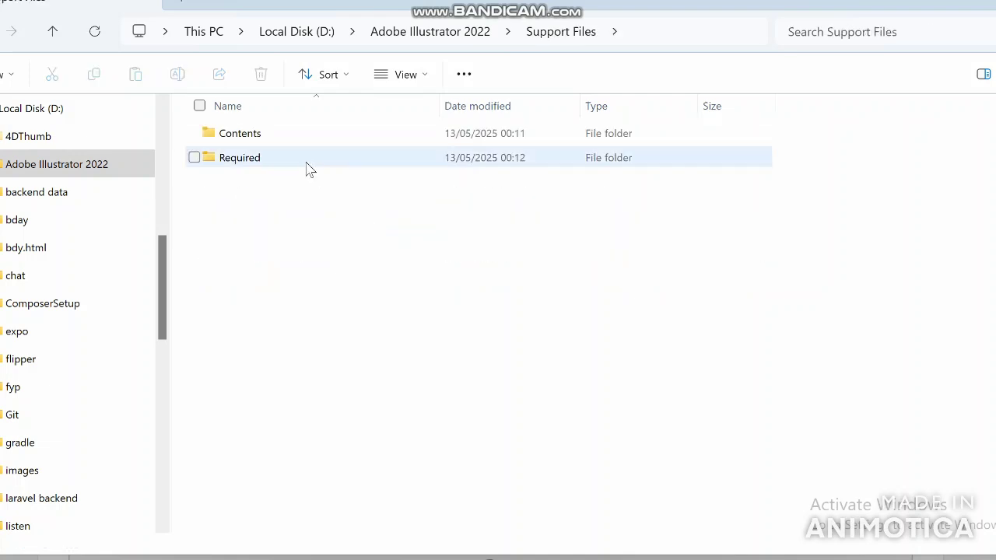
pyautogui.doubleClick(306, 165)
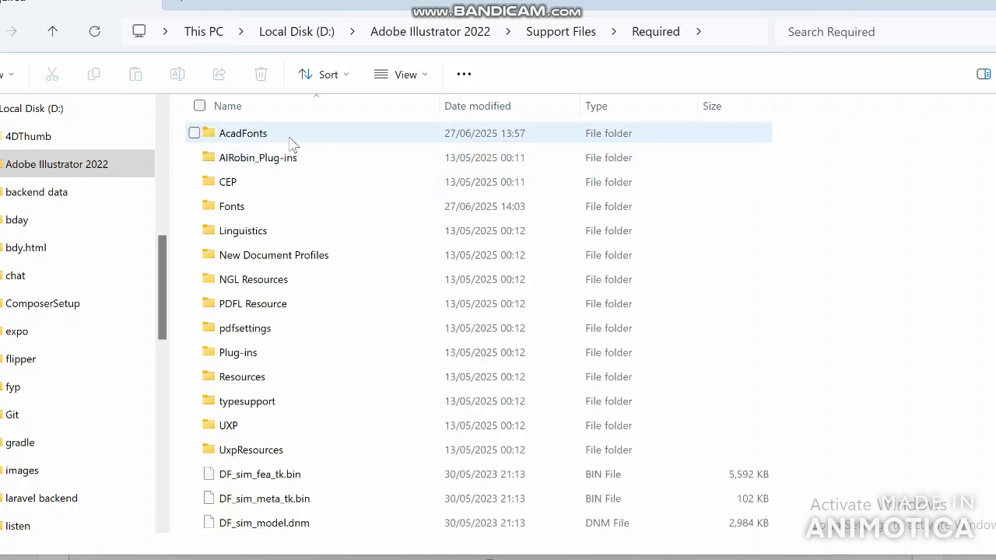
pyautogui.doubleClick(289, 138)
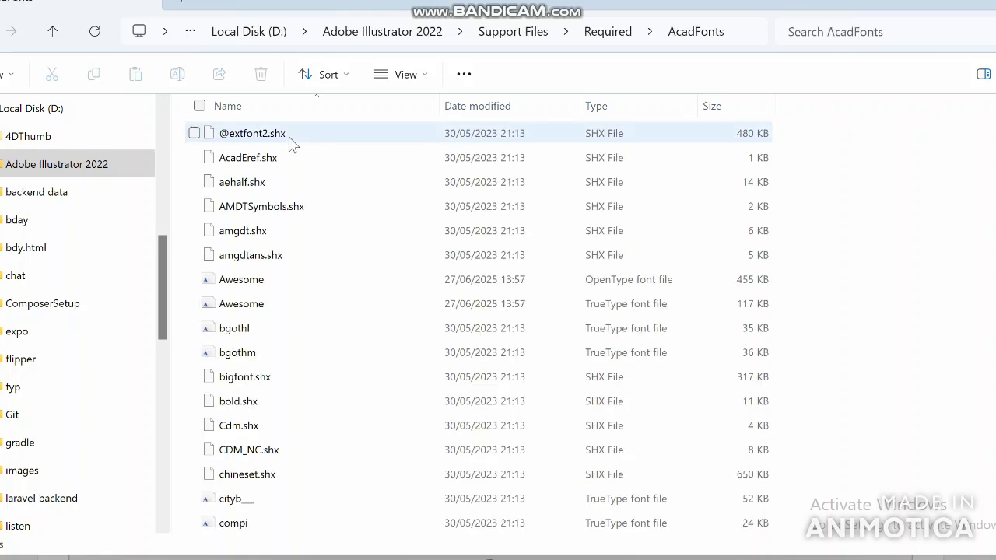
pyautogui.scroll(-10, 288, 289)
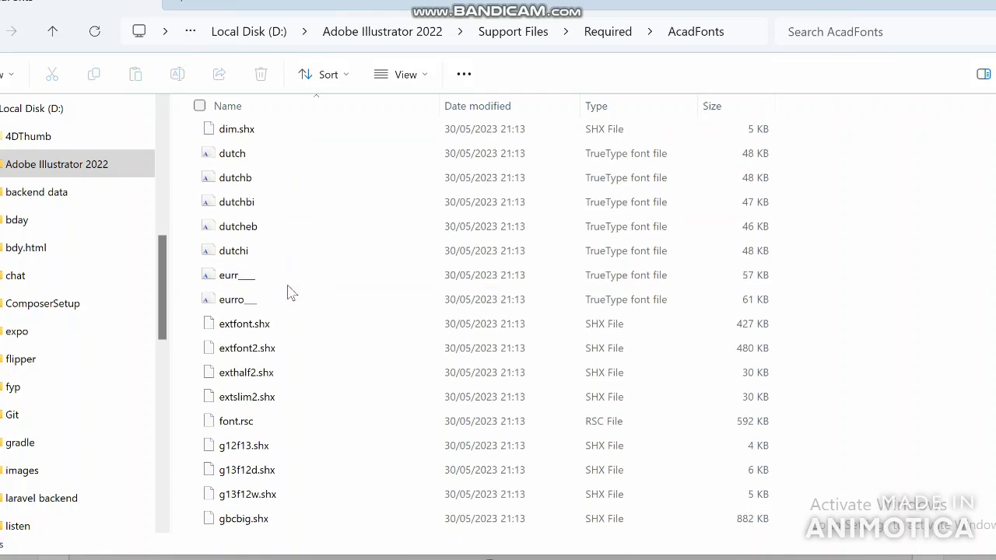
pyautogui.scroll(-5, 287, 289)
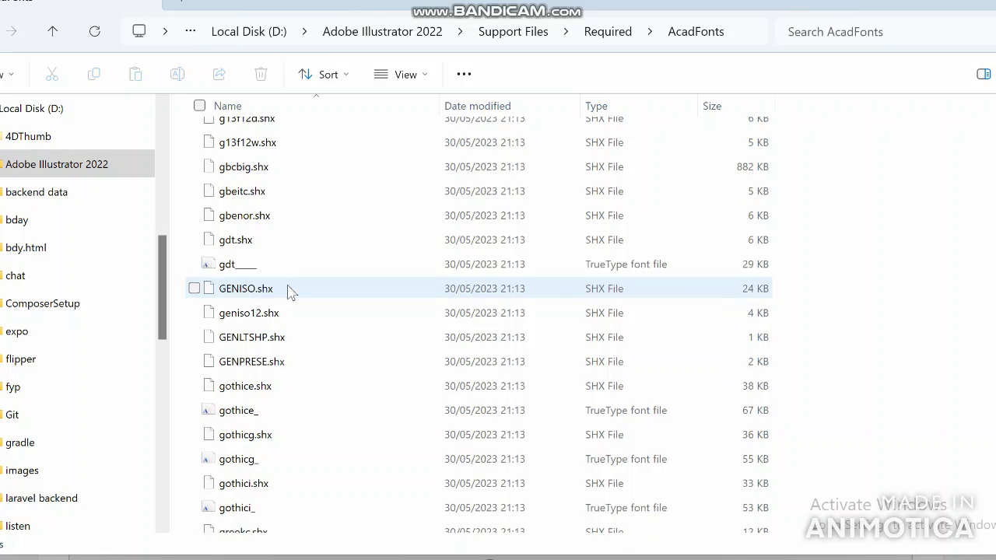
pyautogui.scroll(-2, 288, 288)
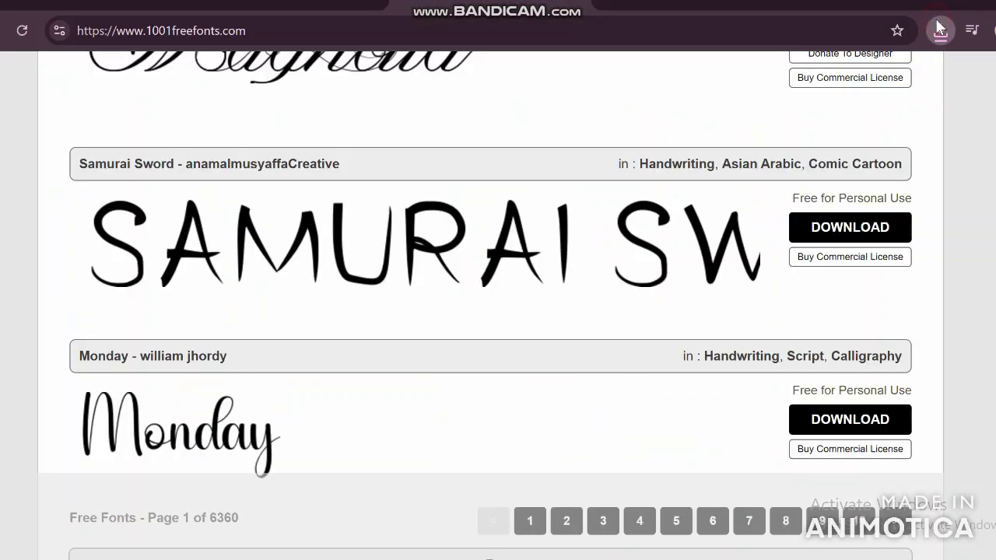
# Copy the Monday OpenType font file from the downloaded monday.zip archive into Illustrator's AcadFonts folder.
pyautogui.click(938, 28)
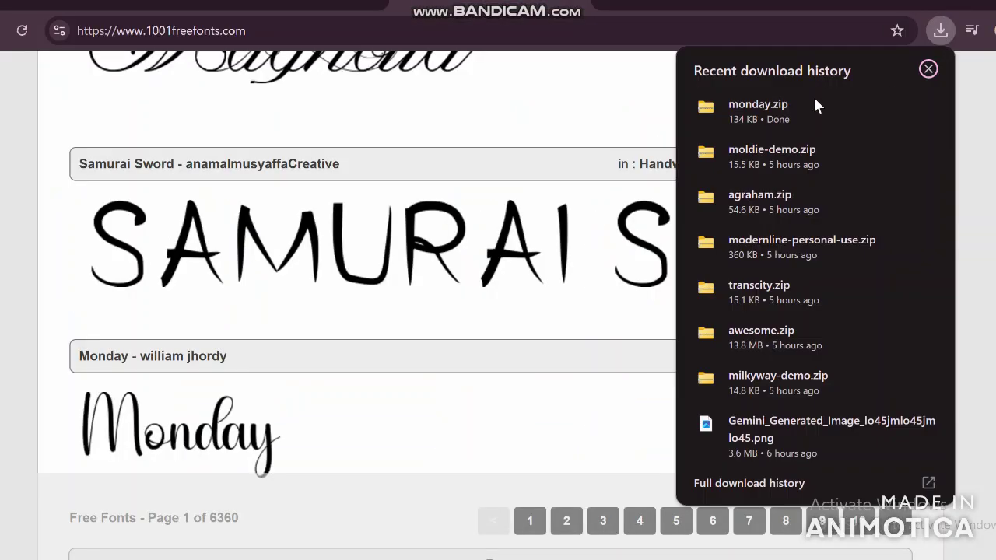
pyautogui.click(892, 109)
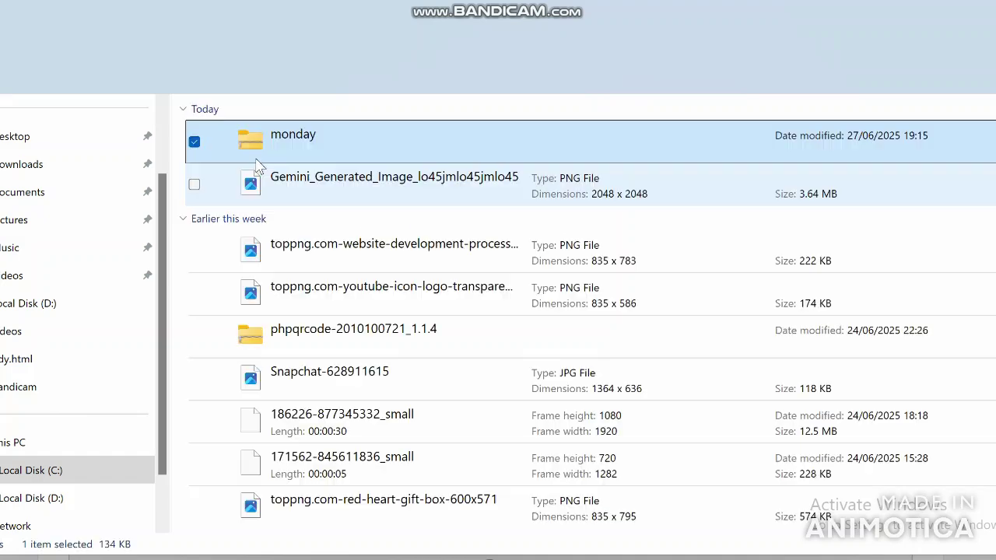
pyautogui.doubleClick(294, 138)
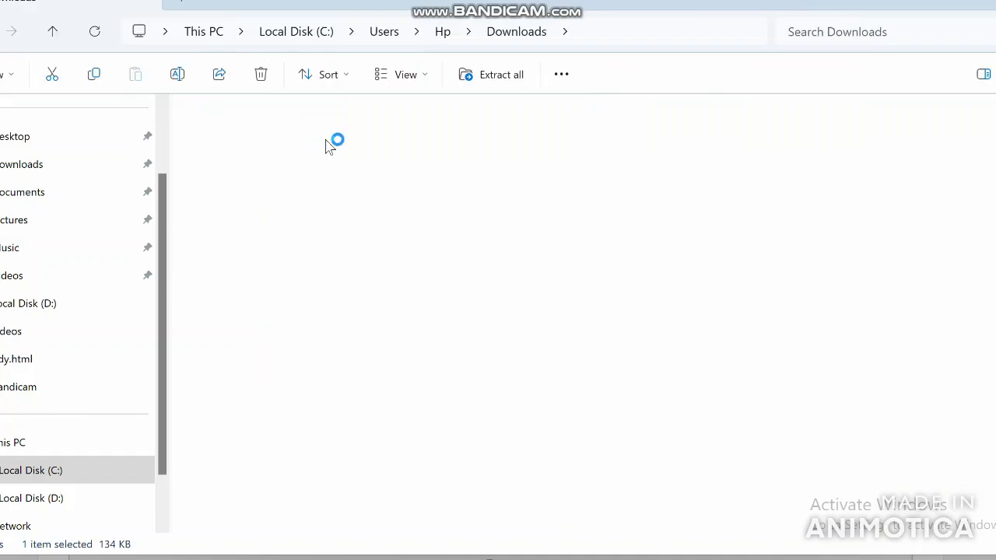
pyautogui.click(277, 133)
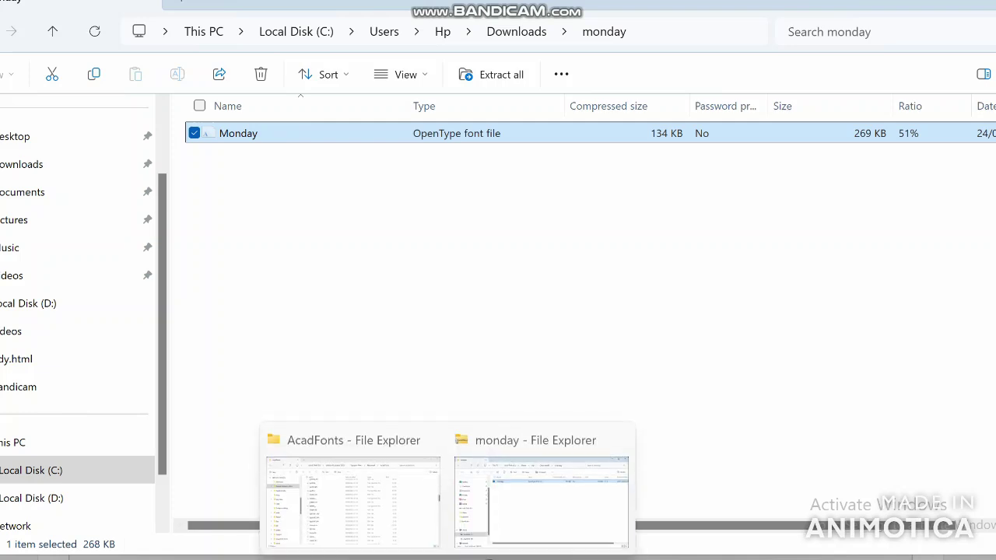
pyautogui.click(380, 458)
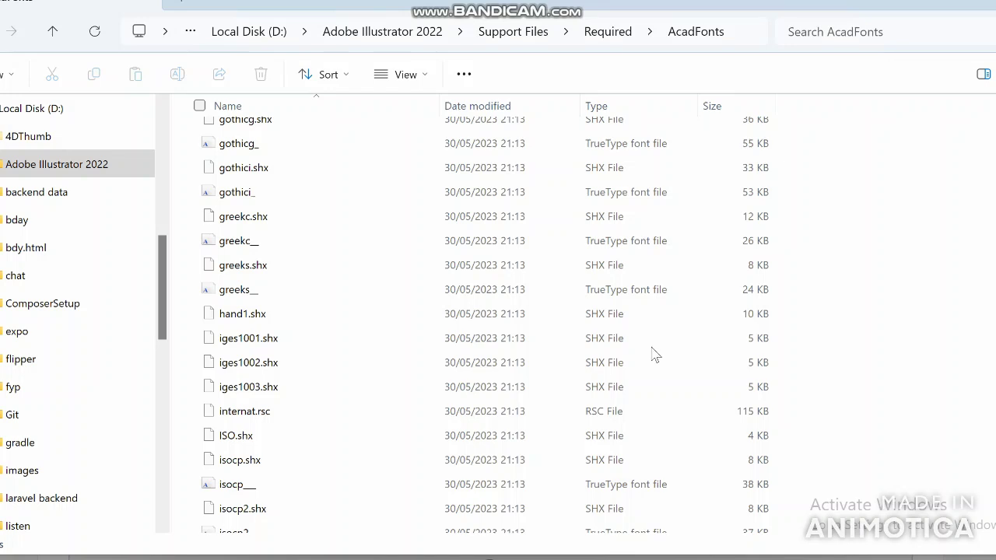
pyautogui.hotkey('ctrl', 'v')
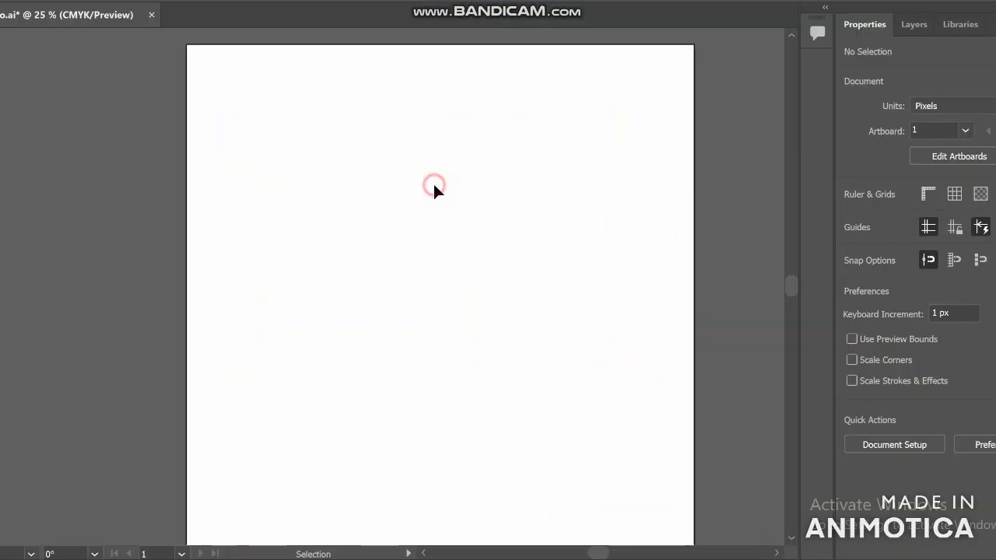
# Switch to Illustrator, place Lorem ipsum point text in the Monday font, and enlarge it to about 420 by 184 px near the artboard's centre.
pyautogui.click(383, 194)
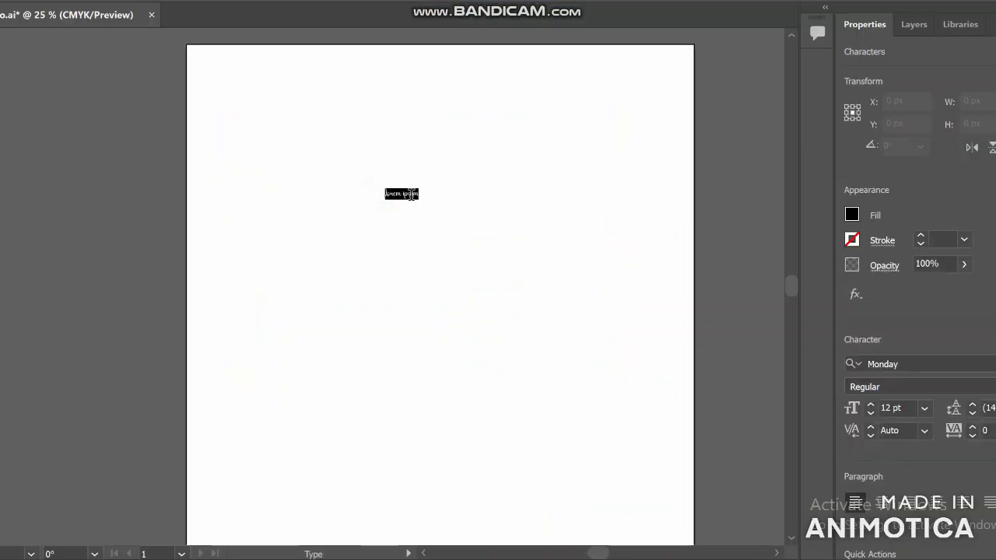
pyautogui.press('Escape')
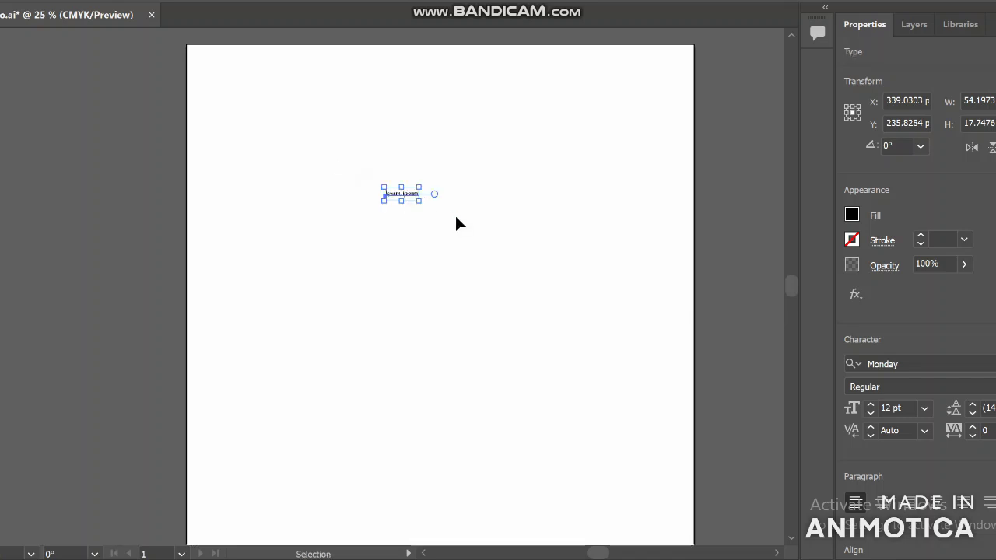
pyautogui.moveTo(419, 203); pyautogui.dragTo(654, 338)
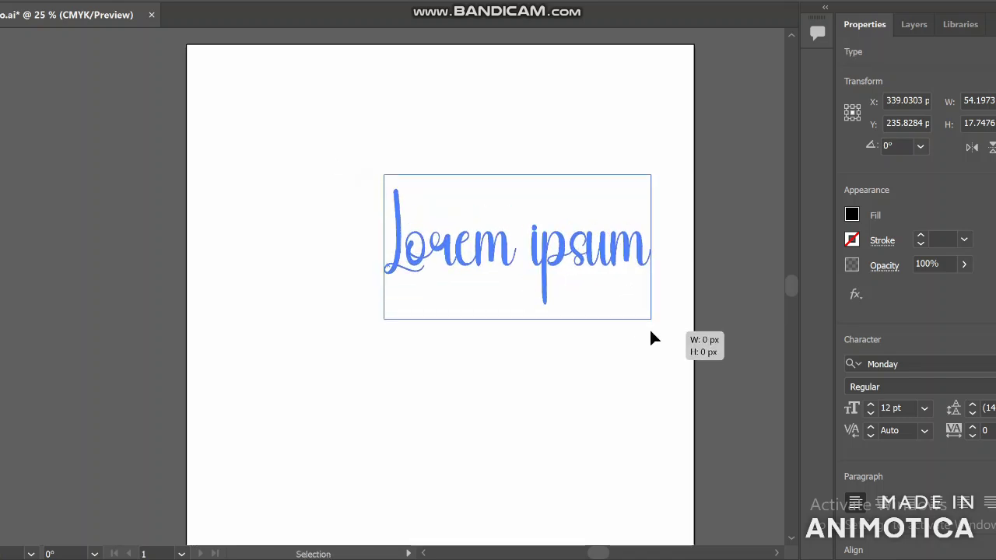
pyautogui.moveTo(602, 278); pyautogui.dragTo(441, 348)
# Choose the Monday font for the Lorem ipsum text and stretch the text horizontally to about 500 px wide.
pyautogui.click(882, 363)
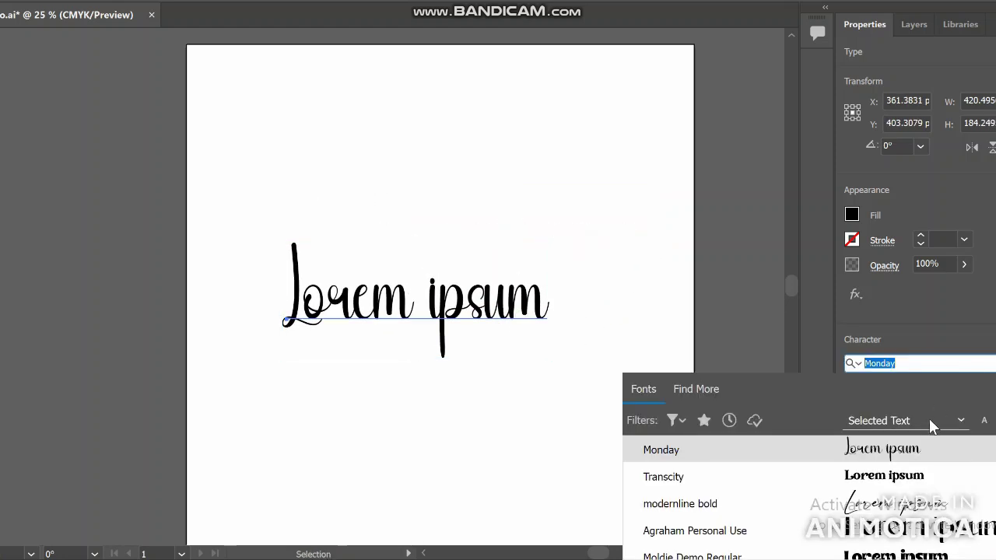
pyautogui.click(638, 452)
pyautogui.click(859, 456)
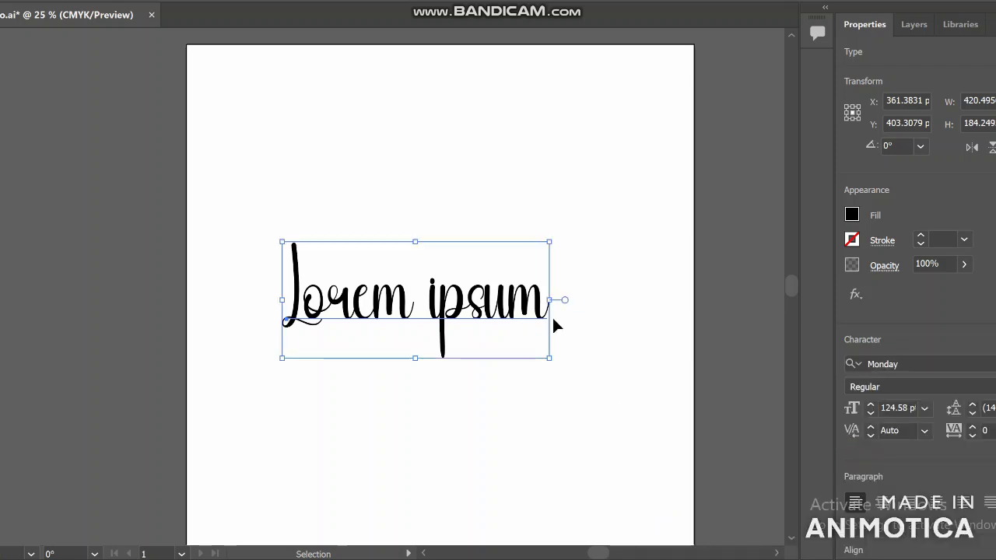
pyautogui.moveTo(550, 305); pyautogui.dragTo(600, 300)
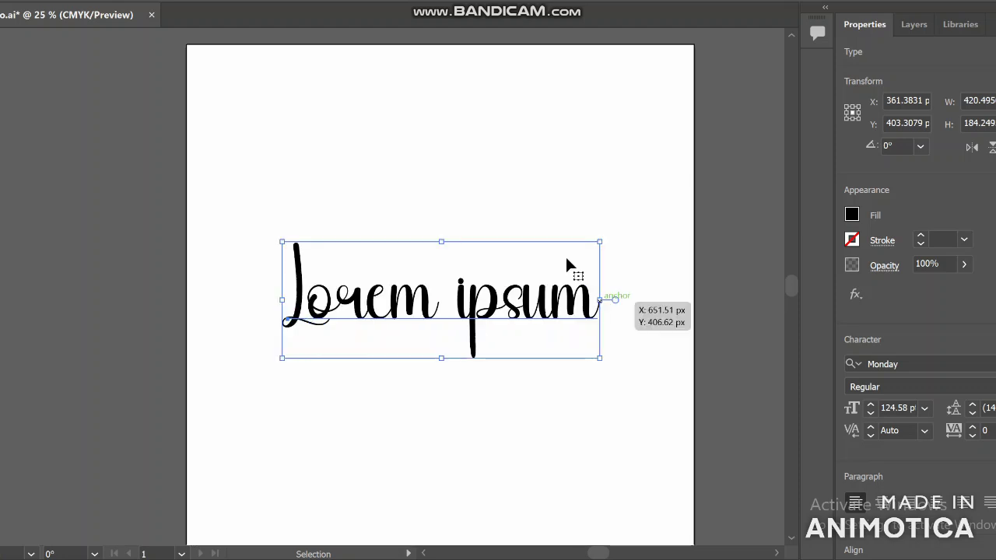
pyautogui.click(537, 185)
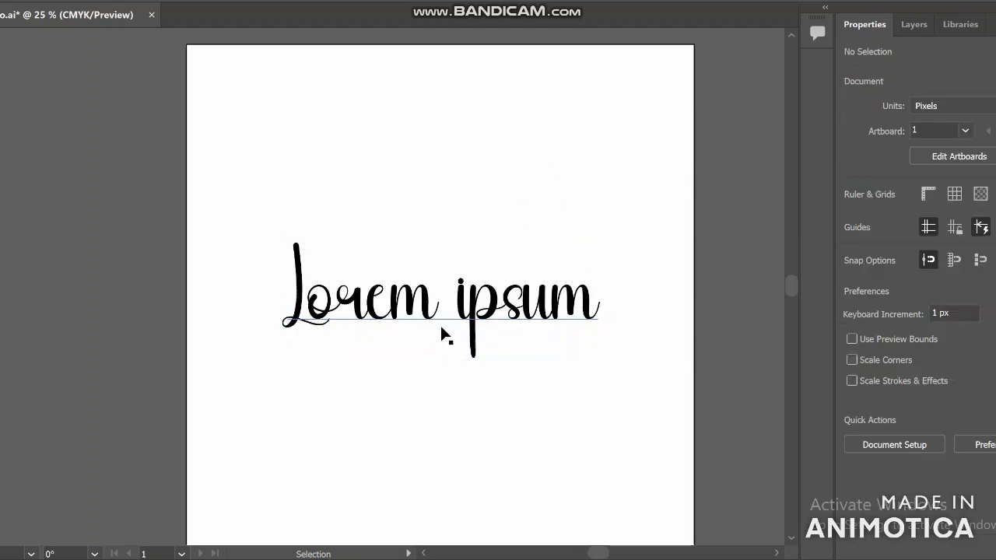
# Switch to File Explorer and check the name of the Monday font file in Illustrator's Fonts folder.
pyautogui.click(403, 489)
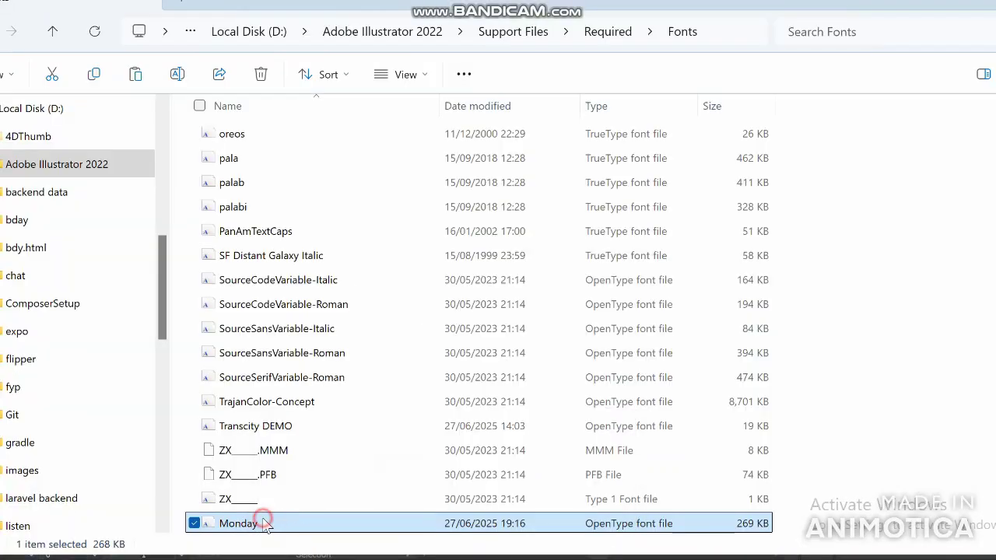
pyautogui.press('F2')
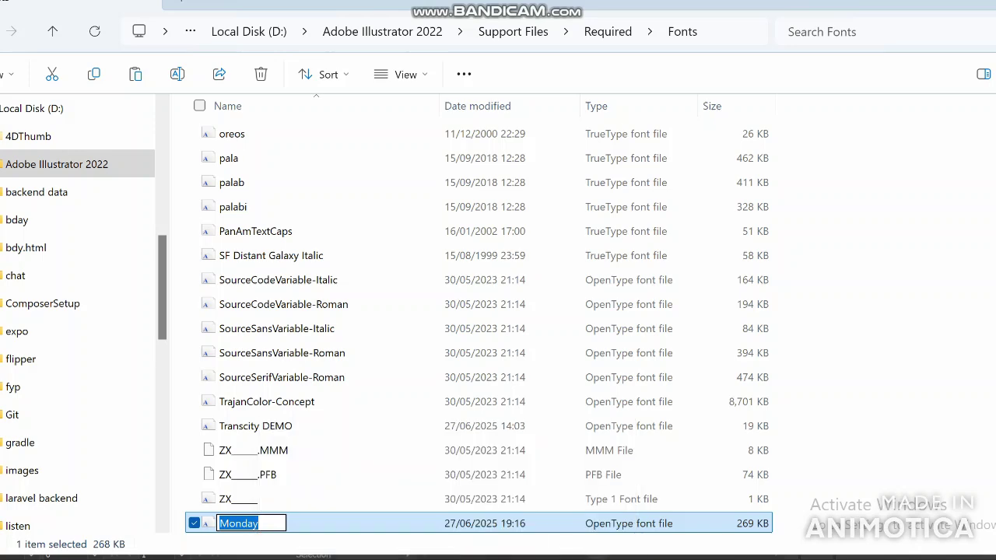
pyautogui.click(596, 558)
# Return to Illustrator, reposition the Lorem ipsum text at about X 410, Y 396 px, and check its font name.
pyautogui.moveTo(551, 332); pyautogui.dragTo(109, 205)
pyautogui.hotkey('ctrl', 'z')
pyautogui.moveTo(480, 335); pyautogui.dragTo(505, 305)
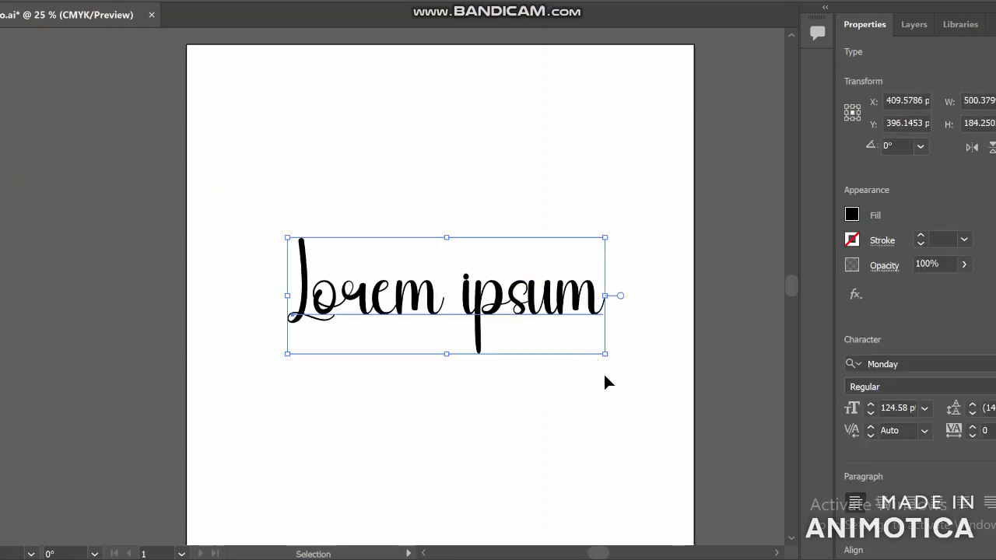
pyautogui.click(917, 361)
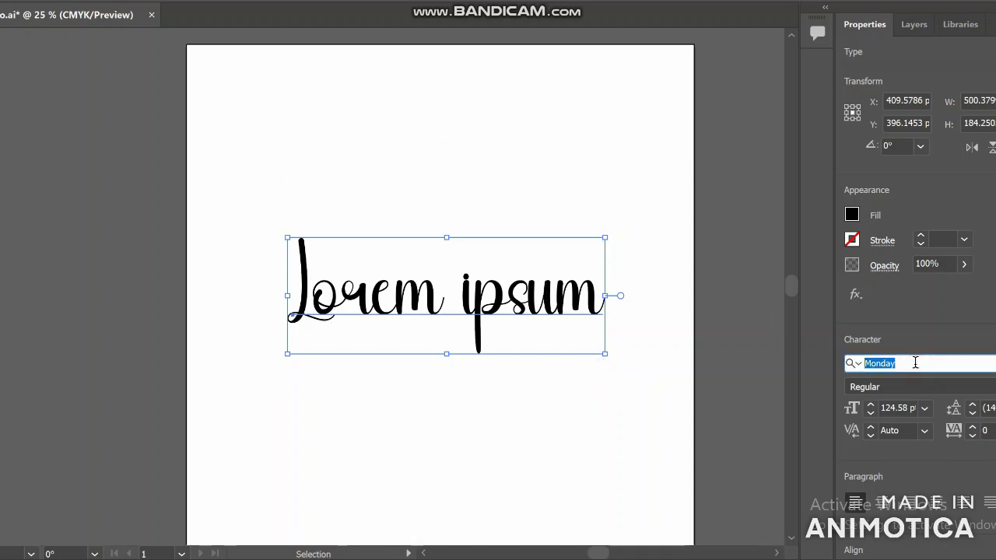
pyautogui.click(612, 366)
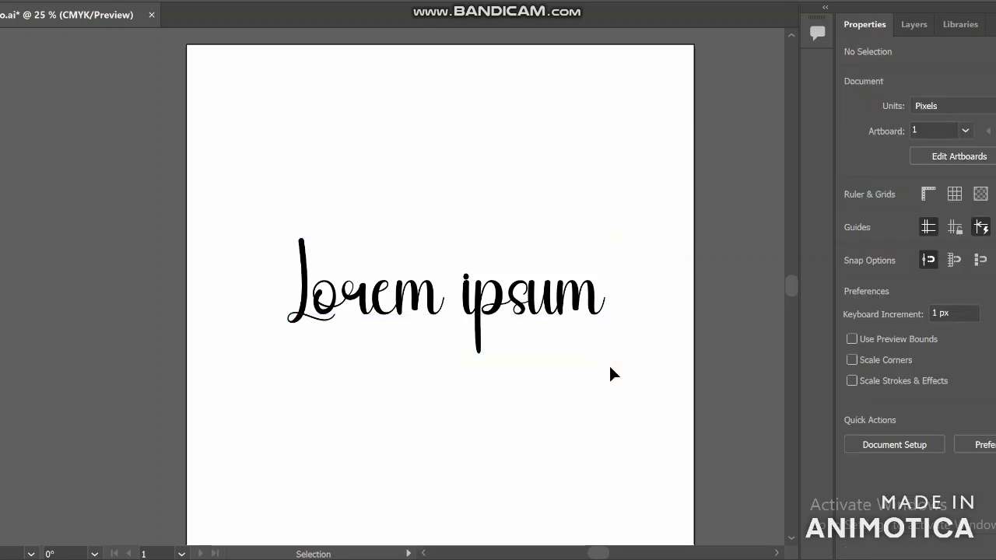
# Replace the Lorem ipsum wording with "Font Style" in the existing text object.
pyautogui.press('t')
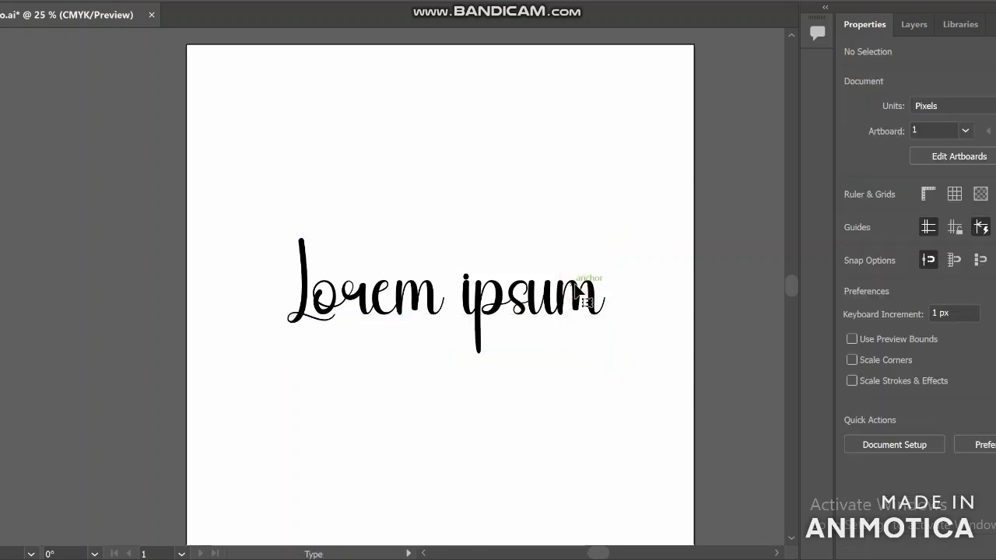
pyautogui.click(578, 292)
pyautogui.press('BackSpace')
pyautogui.press('BackSpace')
pyautogui.press('BackSpace')
pyautogui.press('BackSpace')
pyautogui.press('BackSpace')
pyautogui.press('BackSpace')
pyautogui.press('BackSpace')
pyautogui.press('BackSpace')
pyautogui.press('BackSpace')
pyautogui.press('BackSpace')
pyautogui.press('BackSpace')
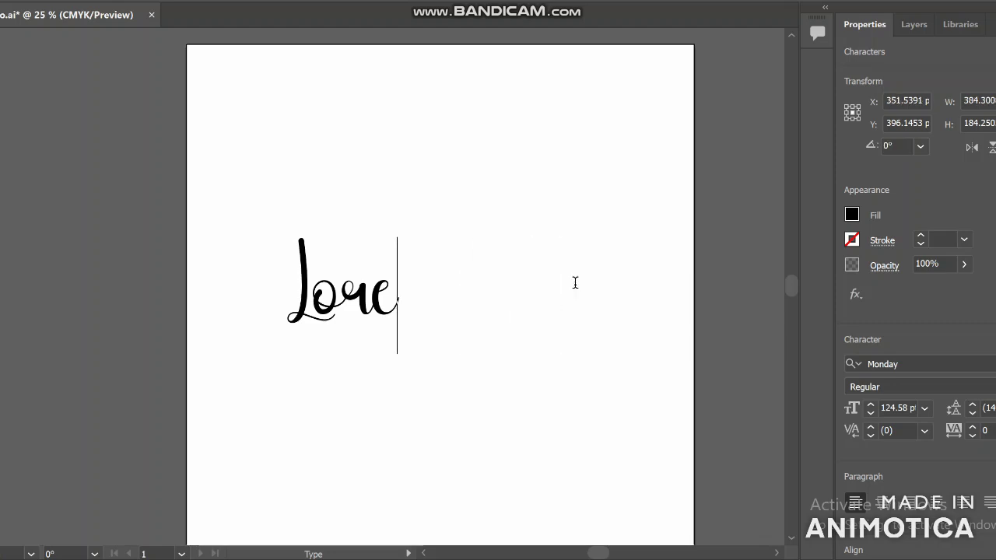
pyautogui.write('Fo')
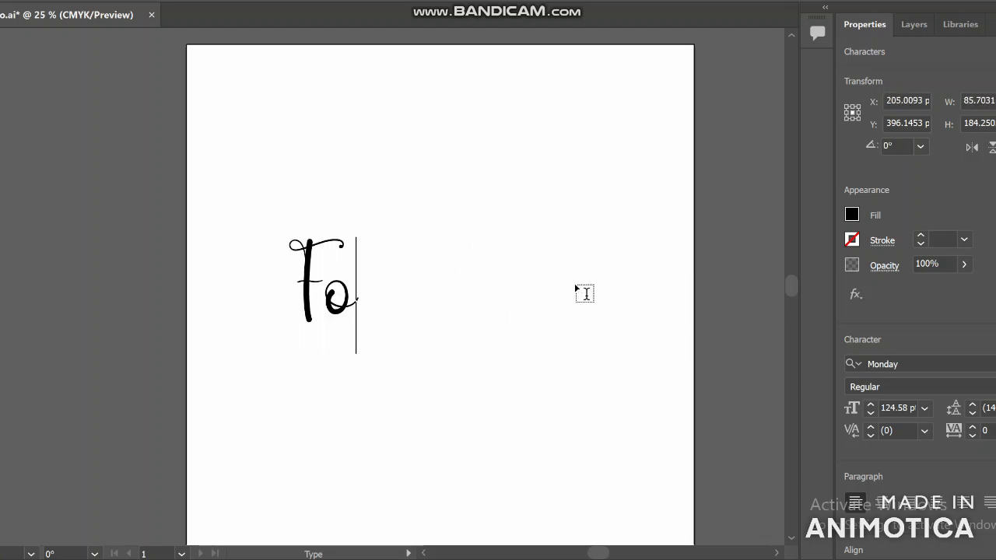
pyautogui.write('nt Style')
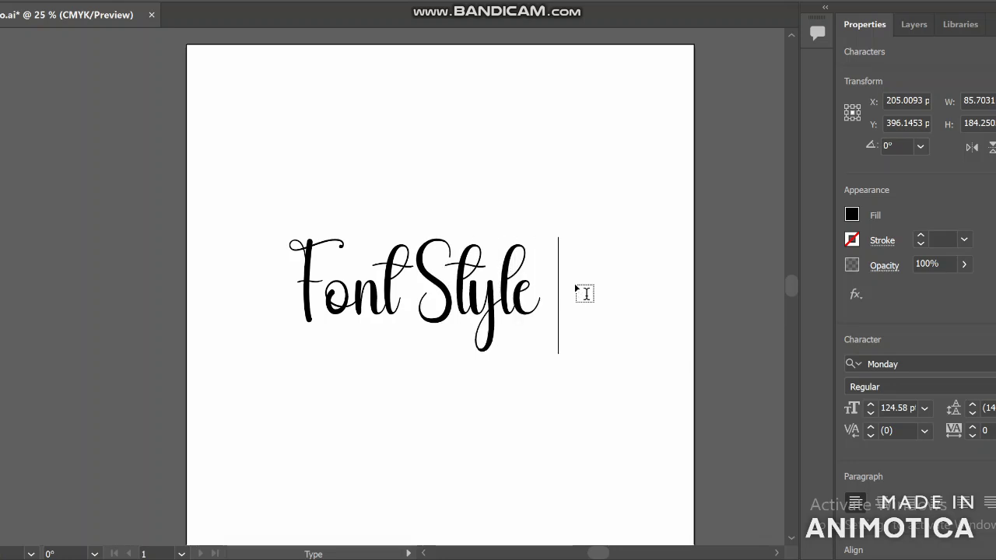
pyautogui.press('Return')
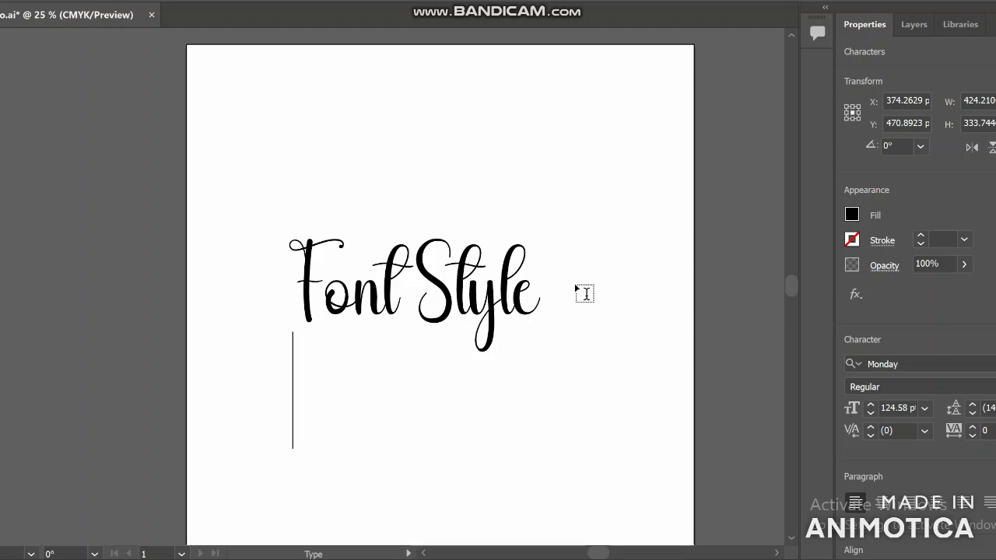
pyautogui.press('BackSpace')
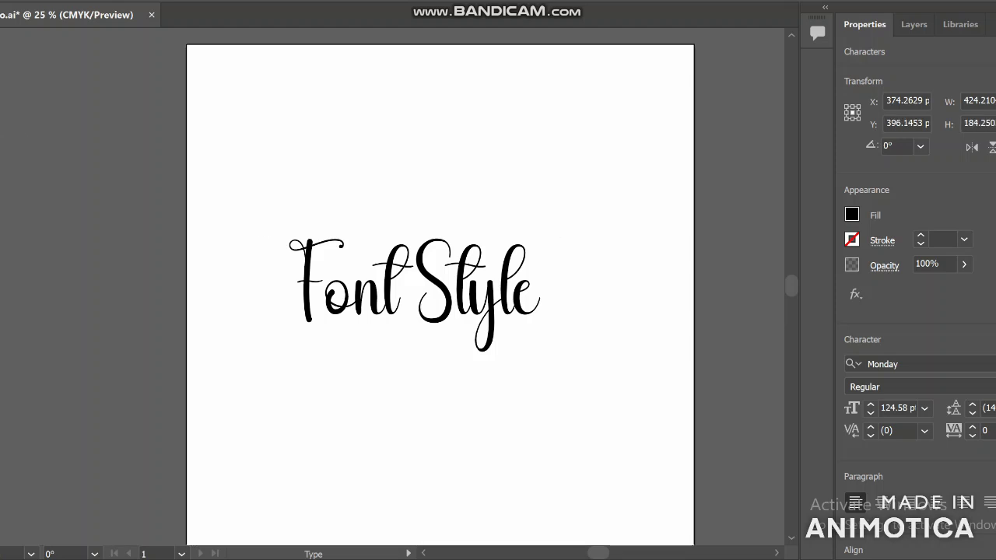
pyautogui.press('Escape')
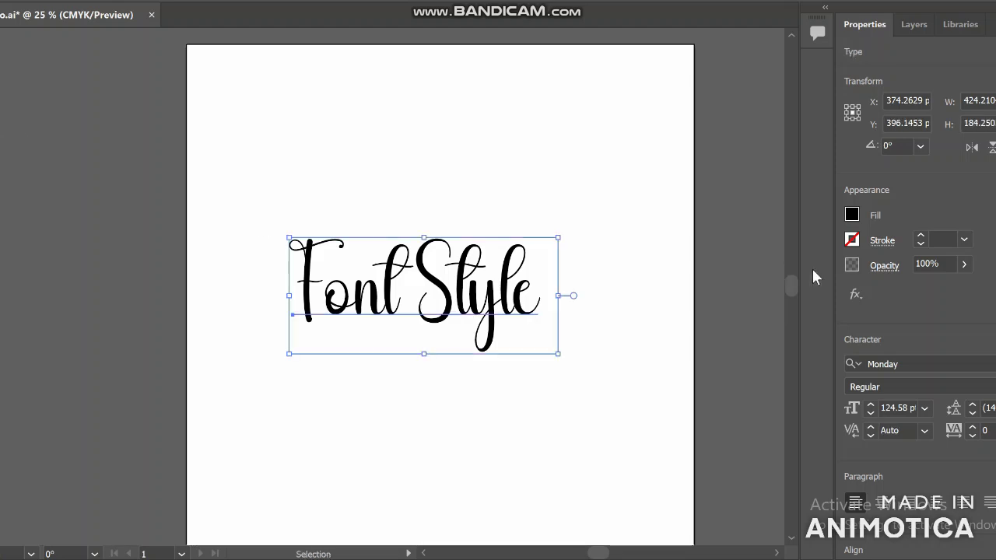
# Try red, orange and blue gradient swatches as the fill of the Font Style text, ending on orange.
pyautogui.click(853, 216)
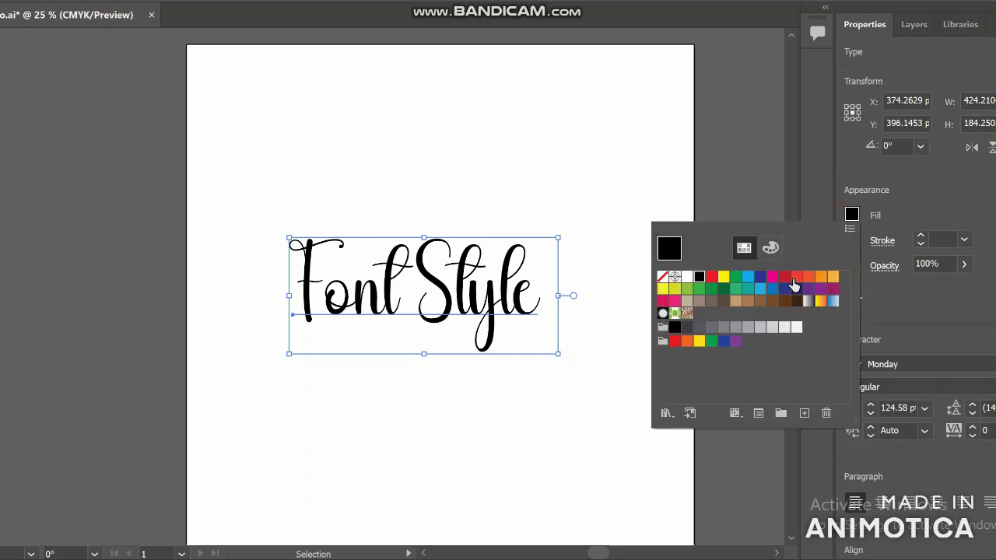
pyautogui.click(795, 277)
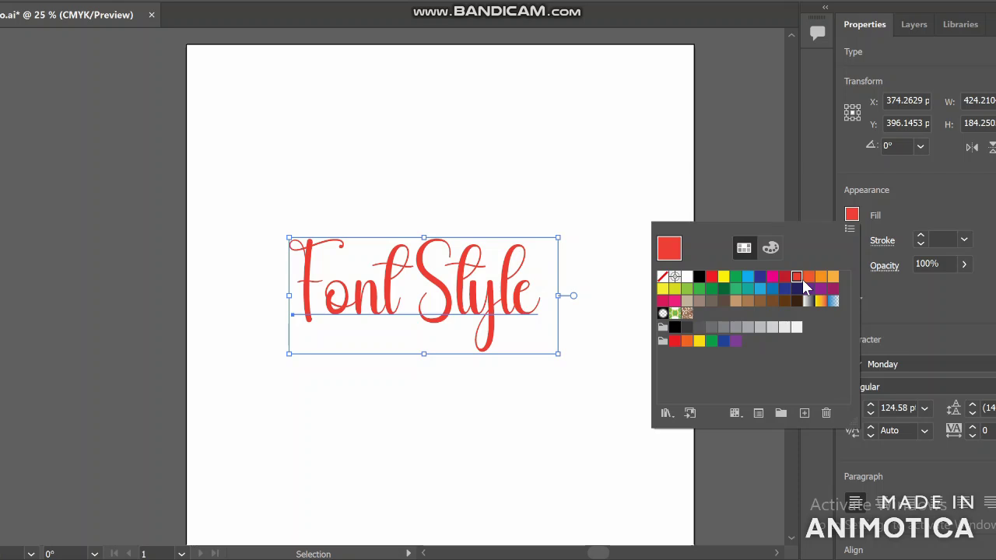
pyautogui.click(809, 278)
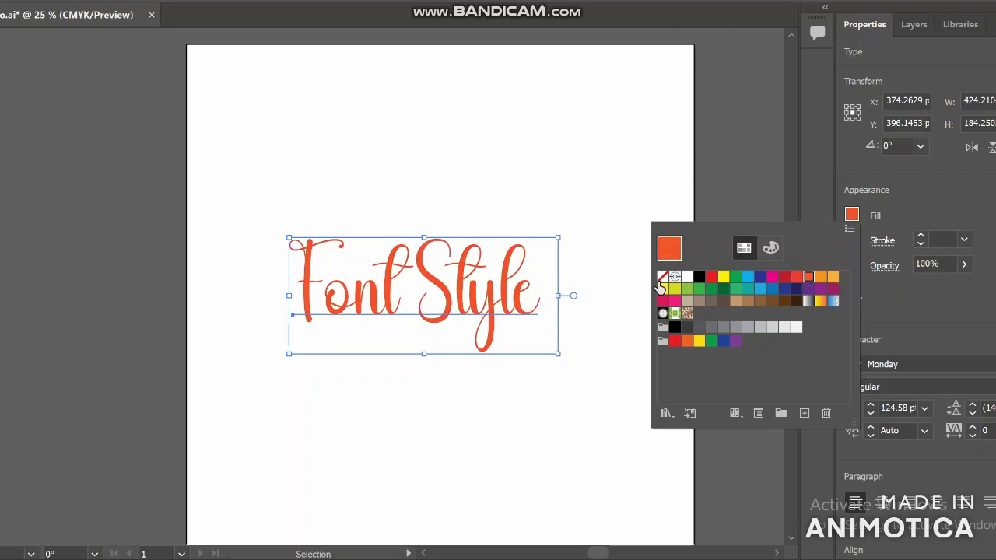
pyautogui.click(833, 302)
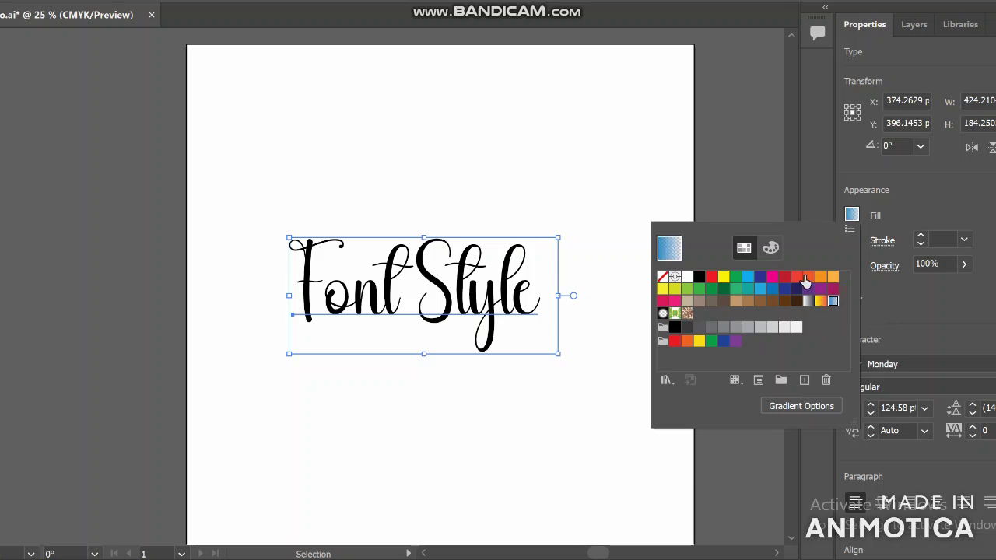
pyautogui.click(808, 277)
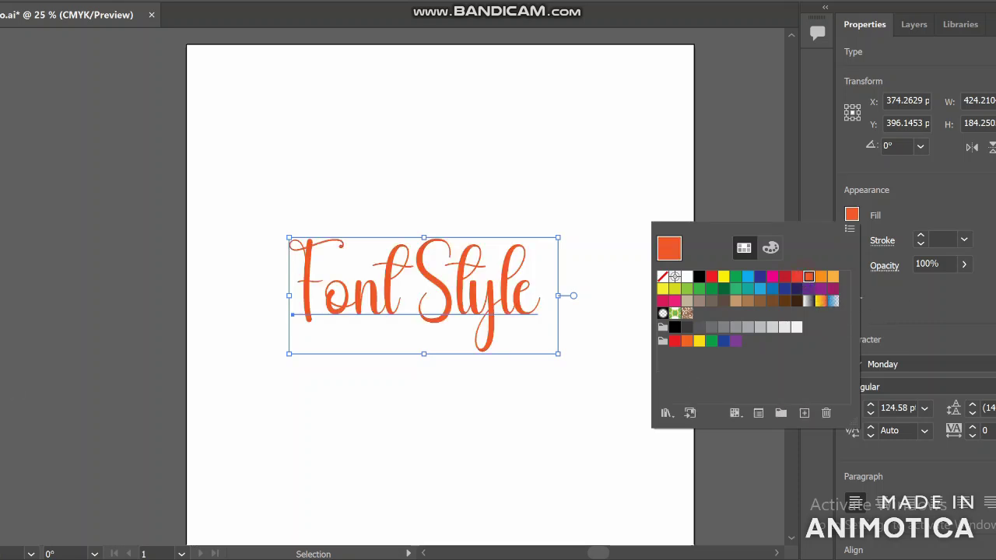
# Try a linear blue gradient fill on the Font Style text and close the gradient settings.
pyautogui.click(0, 373)
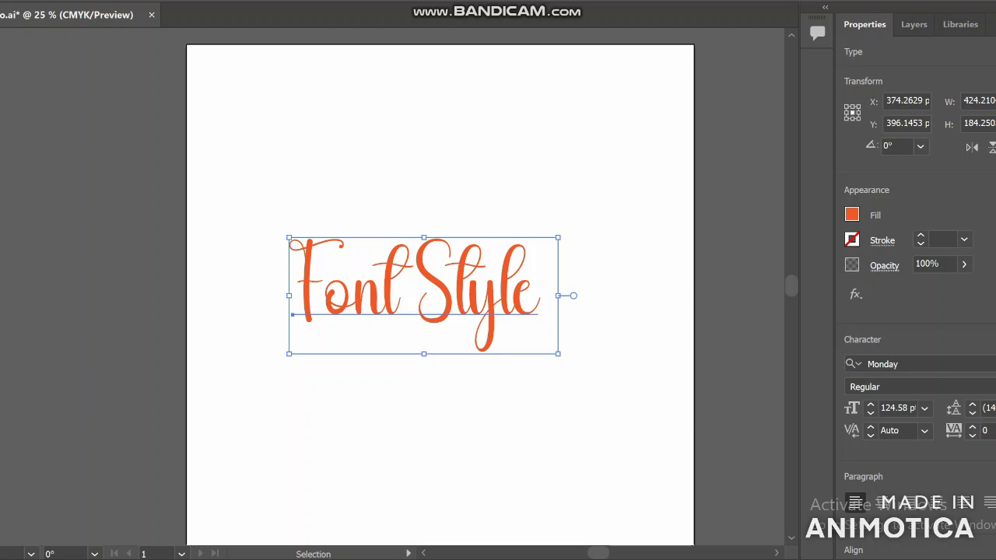
pyautogui.click(0, 389)
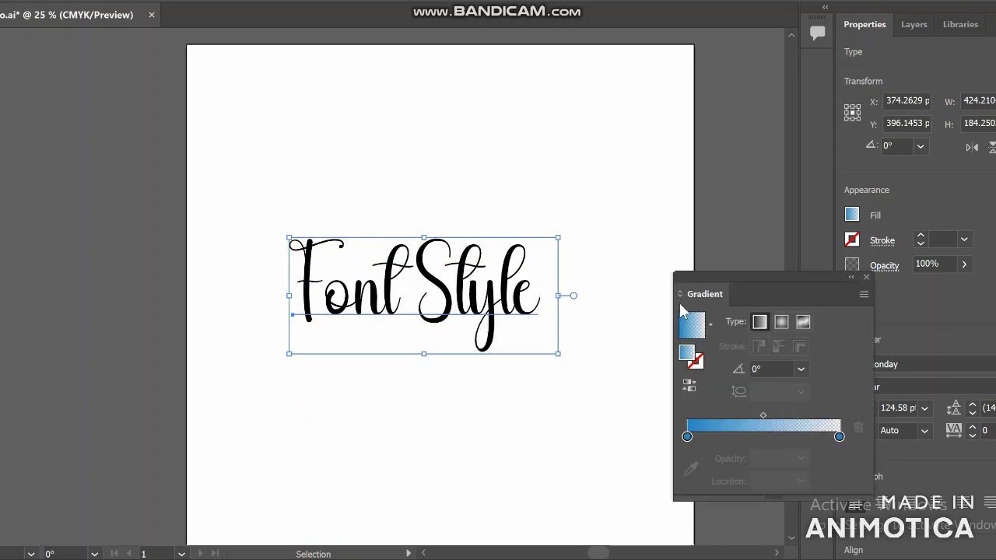
pyautogui.click(480, 165)
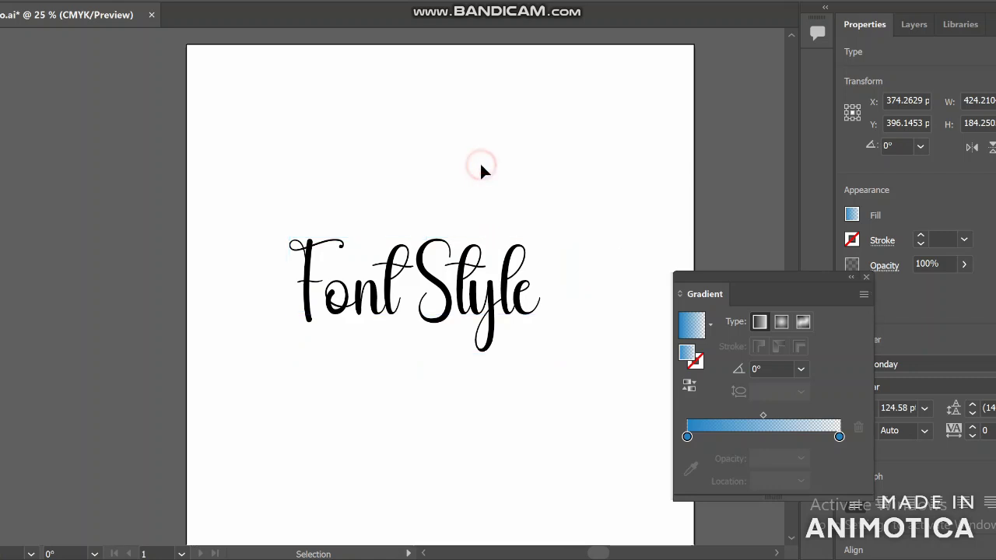
pyautogui.click(866, 277)
# Select the Font Style text and set its fill to the bright red swatch after trying yellow.
pyautogui.click(360, 279)
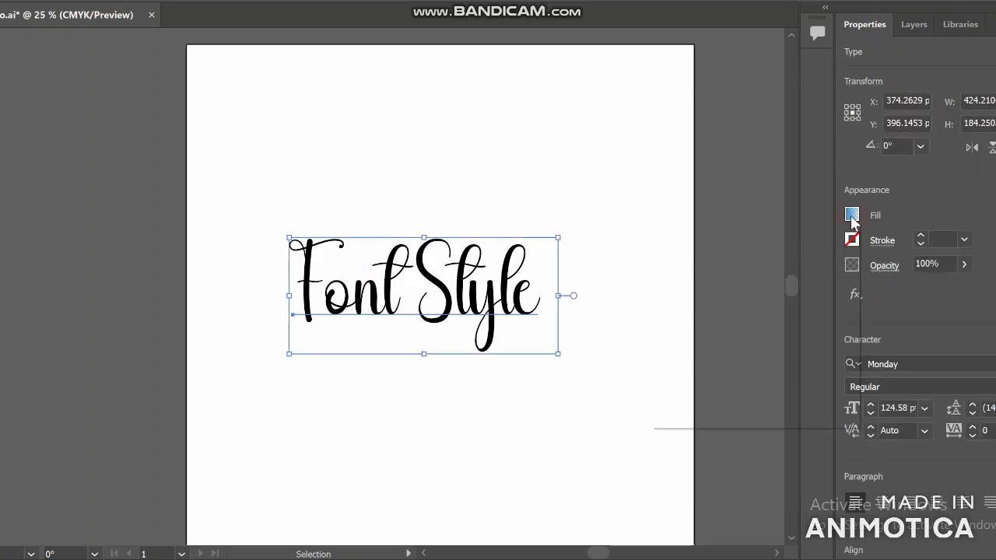
pyautogui.click(852, 216)
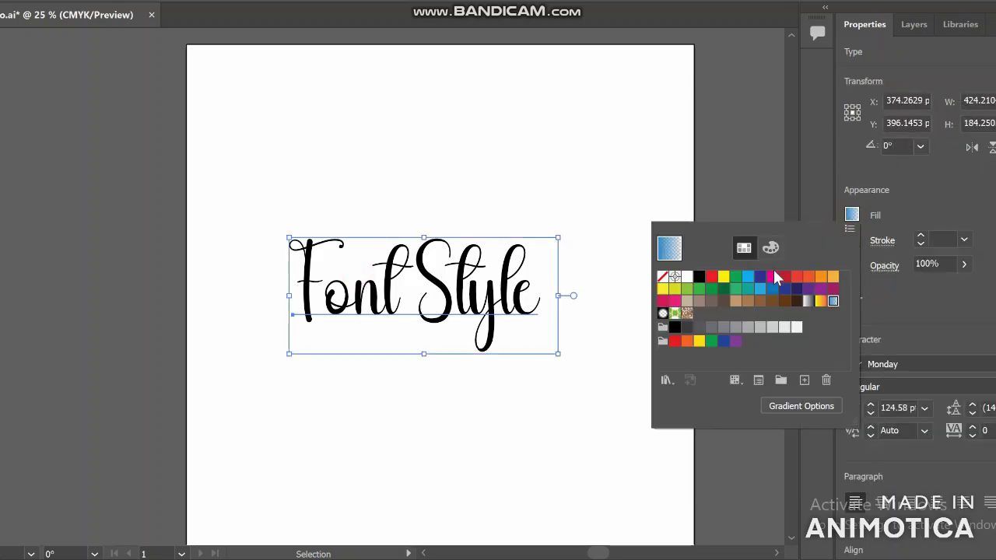
pyautogui.click(722, 280)
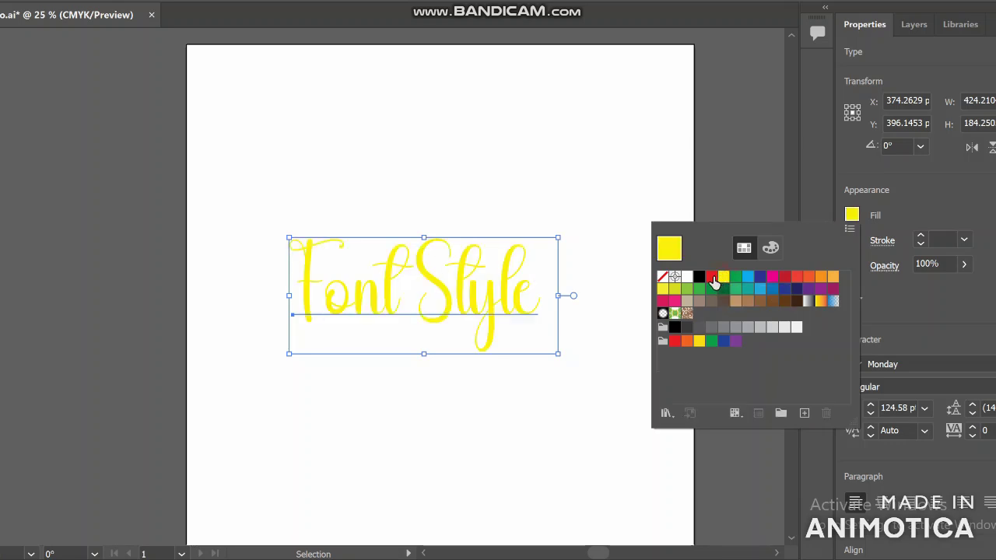
pyautogui.click(712, 277)
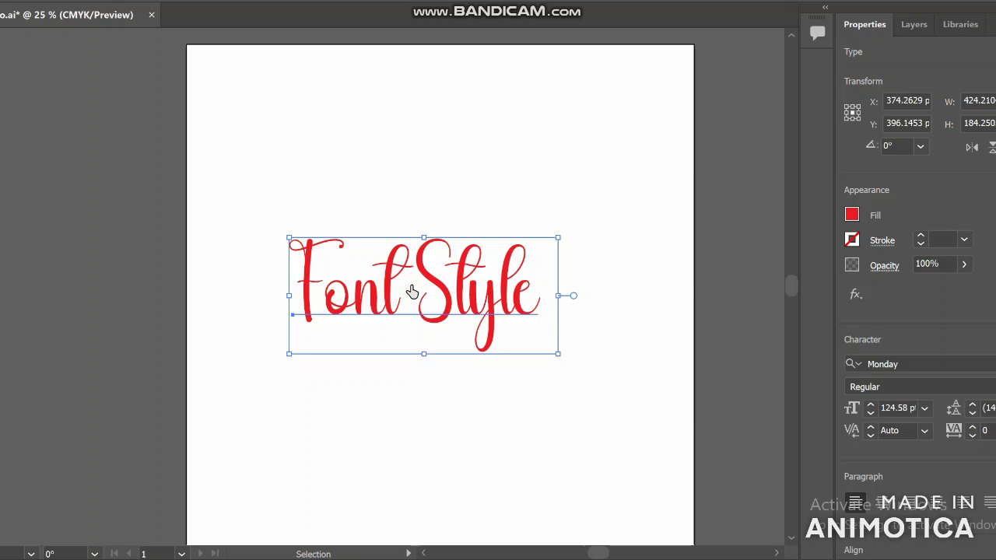
# Start a Drop Shadow effect on the Font Style text and set the shadow colour to a medium grey.
pyautogui.click(219, 2)
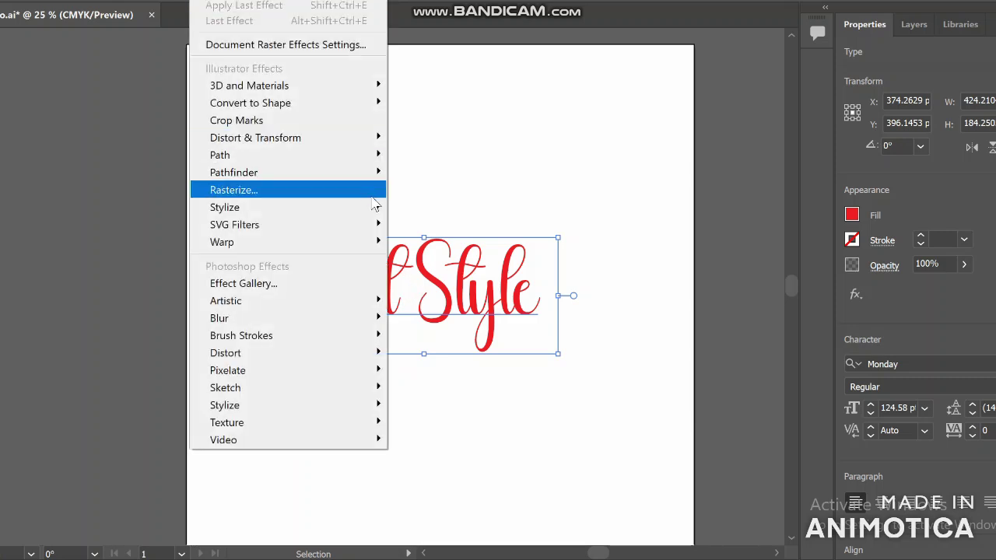
pyautogui.moveTo(378, 207)
pyautogui.click(424, 209)
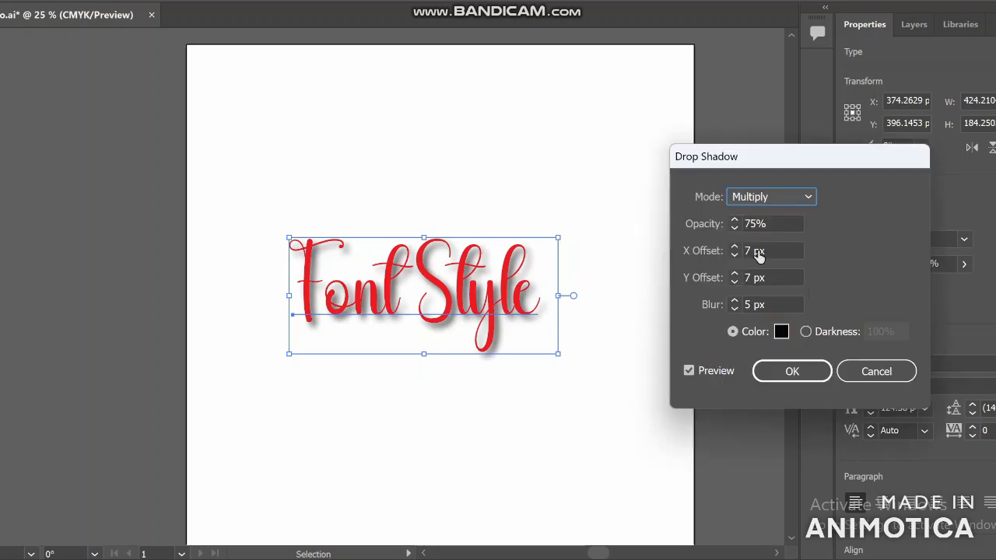
pyautogui.click(781, 331)
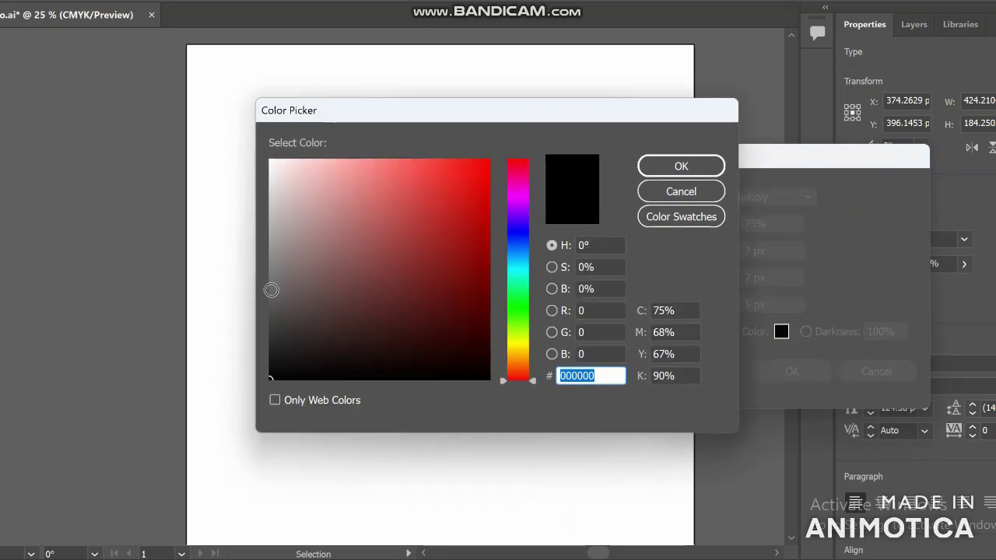
pyautogui.click(271, 289)
pyautogui.click(692, 165)
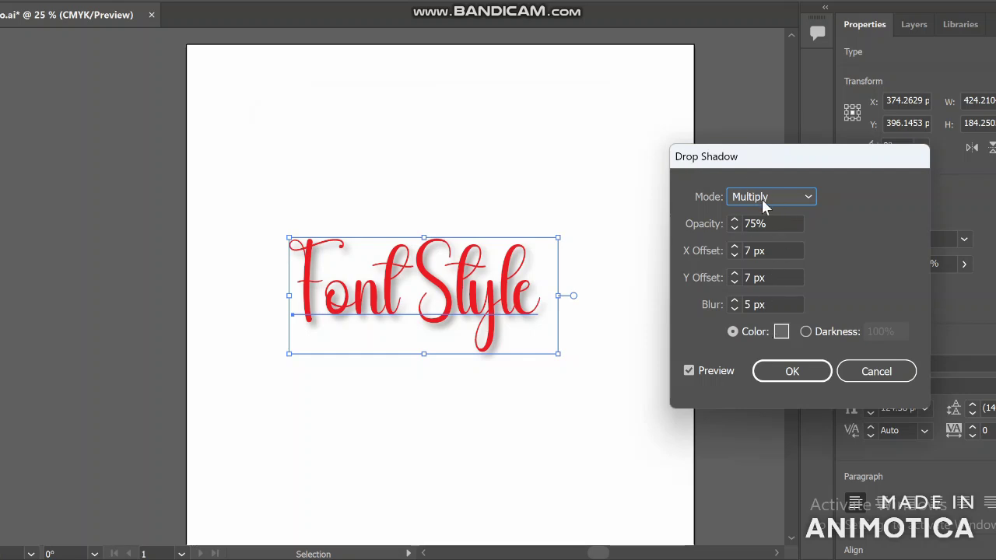
# Set the drop shadow's opacity to 55% and its X offset to 16 px.
pyautogui.click(753, 223)
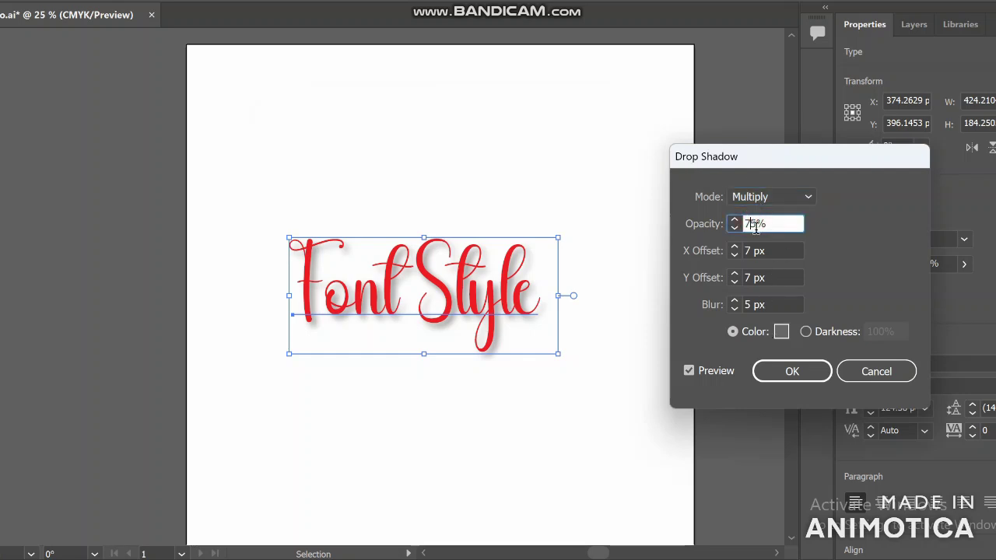
pyautogui.press('BackSpace')
pyautogui.write('5')
pyautogui.click(778, 249)
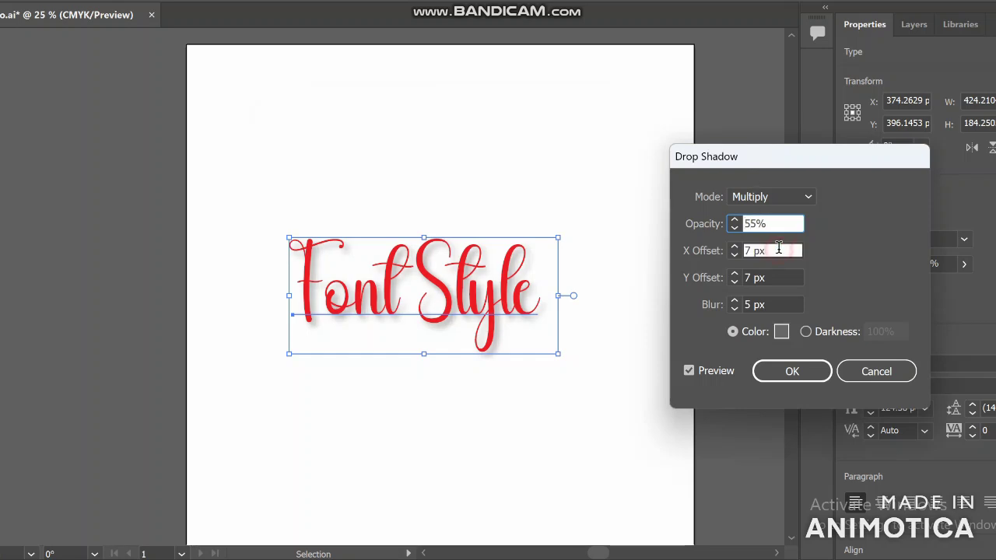
pyautogui.click(736, 247)
pyautogui.doubleClick(735, 248)
pyautogui.press('Up')
pyautogui.press('Up')
pyautogui.press('Up')
pyautogui.press('Up')
pyautogui.press('Up')
pyautogui.press('Up')
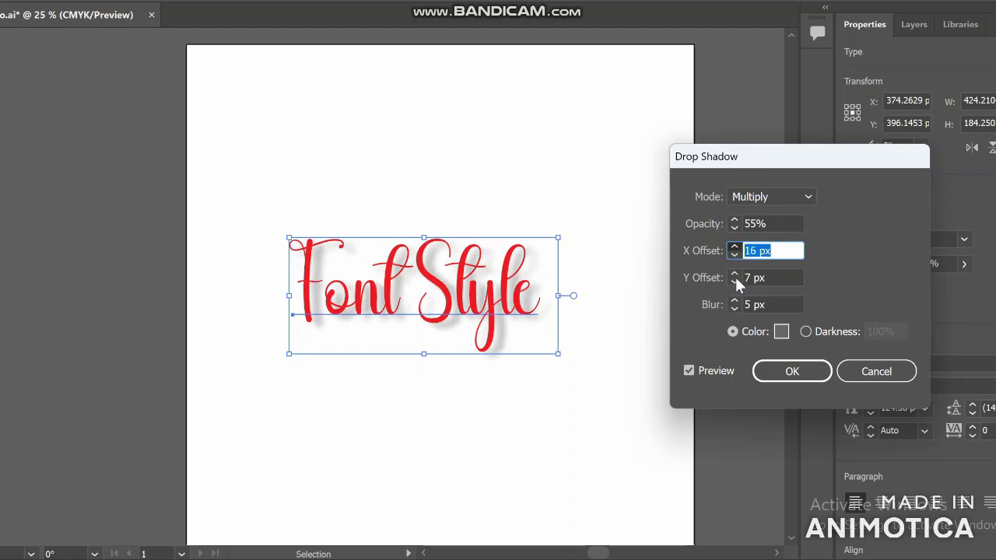
# Try the drop shadow with an X offset of 18 px, a Y offset of 25 px and a blur of 2 px.
pyautogui.click(736, 274)
pyautogui.click(736, 273)
pyautogui.click(735, 274)
pyautogui.click(735, 274)
pyautogui.click(735, 274)
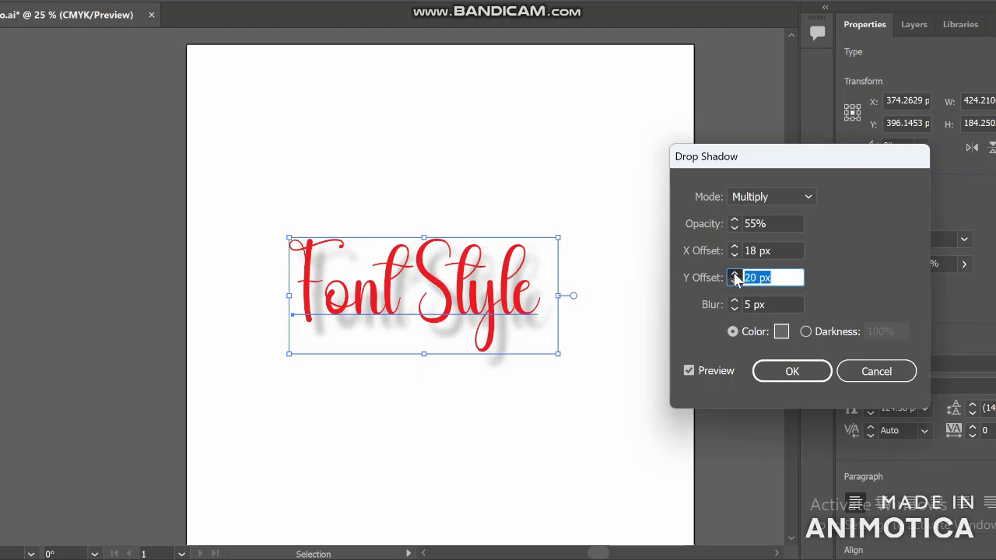
pyautogui.press('Up')
pyautogui.press('Up')
pyautogui.press('Up')
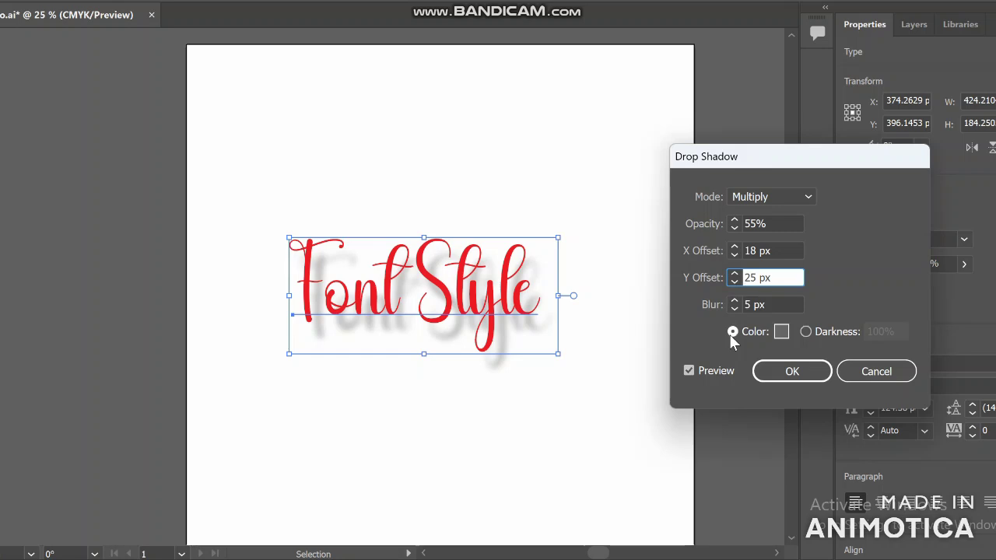
pyautogui.press('Tab')
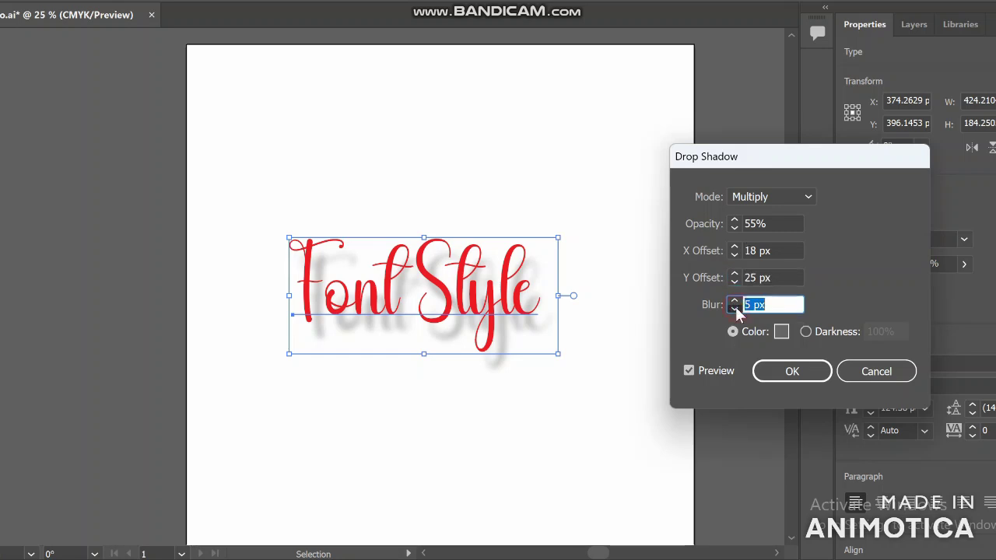
pyautogui.click(735, 308)
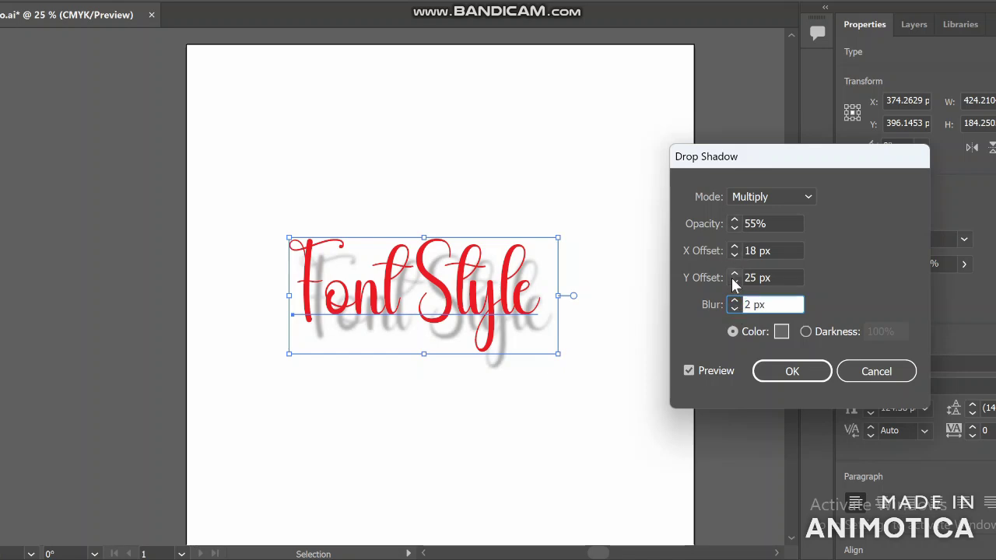
# Set the drop shadow's Y offset to 22 px and its X offset to 28 px.
pyautogui.click(733, 282)
pyautogui.click(733, 282)
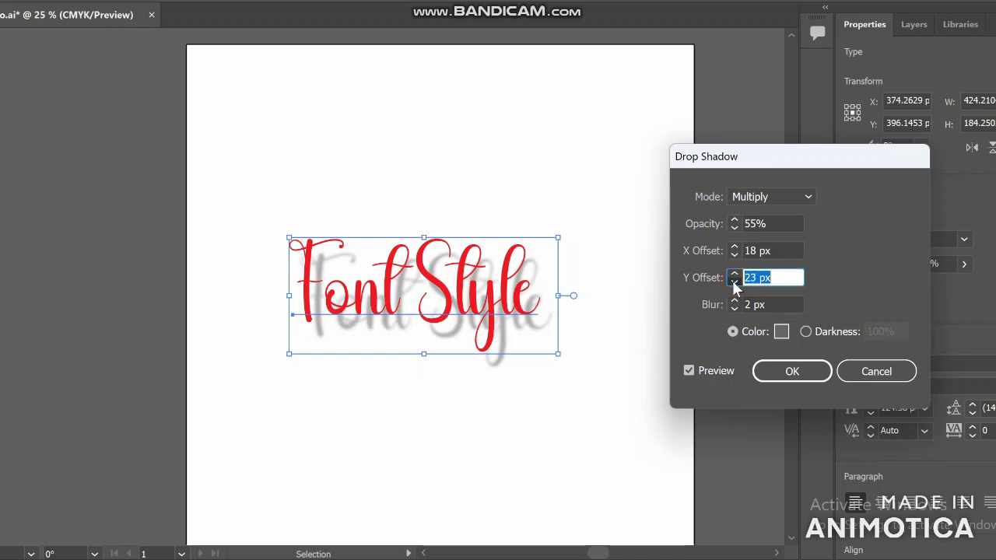
pyautogui.click(734, 282)
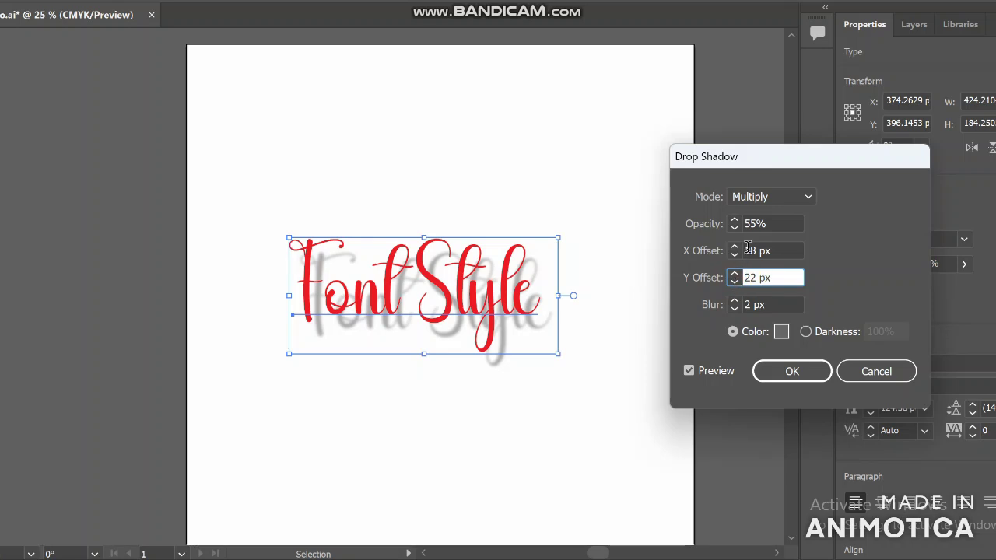
pyautogui.click(751, 250)
pyautogui.write('2')
pyautogui.click(770, 277)
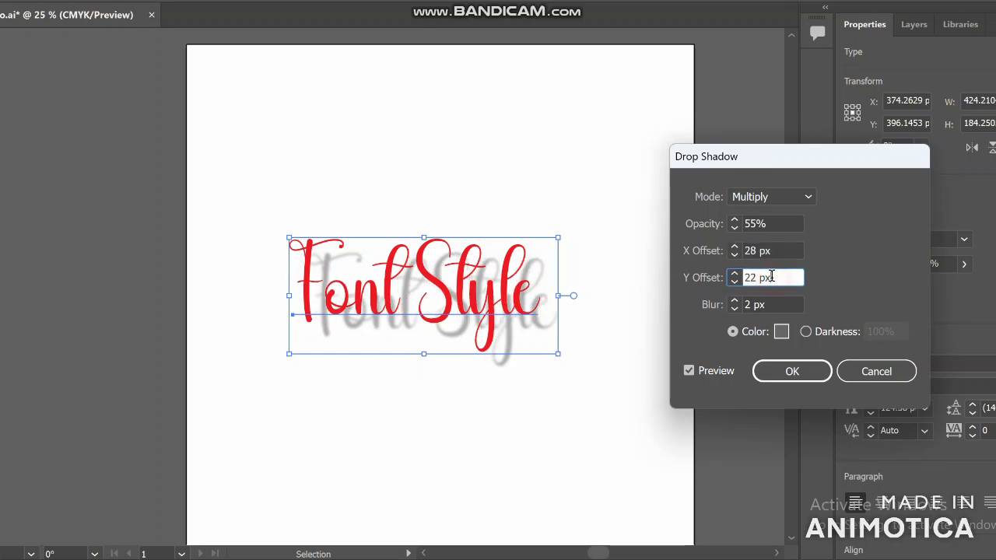
# Set the drop shadow's blur to 7 px, apply the effect and deselect the Font Style text.
pyautogui.click(738, 304)
pyautogui.click(738, 303)
pyautogui.click(737, 304)
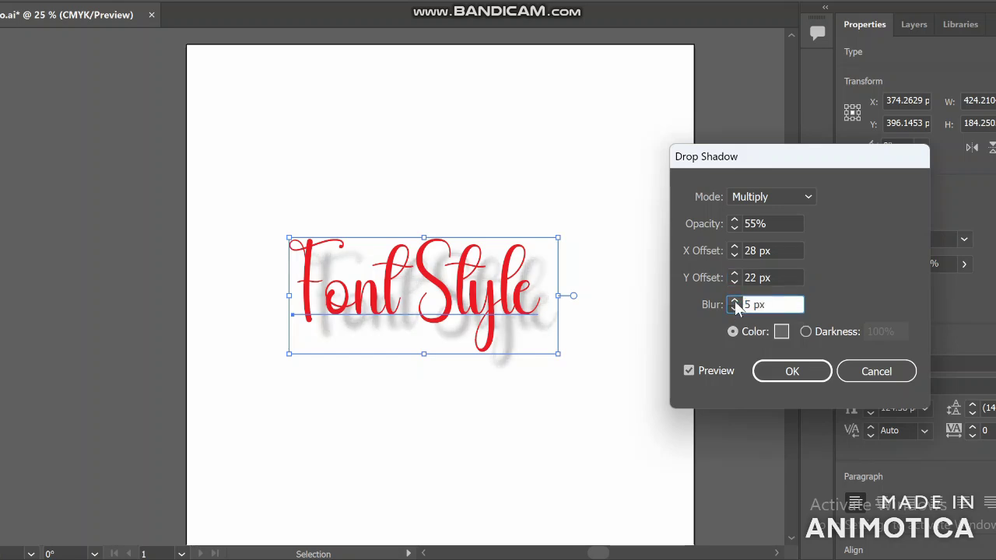
pyautogui.click(736, 302)
pyautogui.click(736, 302)
pyautogui.click(736, 302)
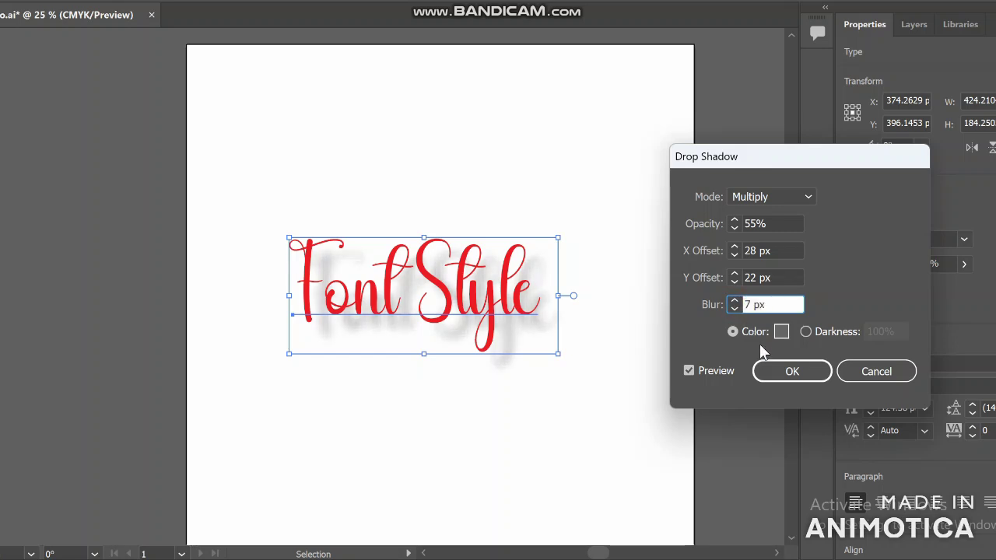
pyautogui.click(786, 371)
pyautogui.click(477, 148)
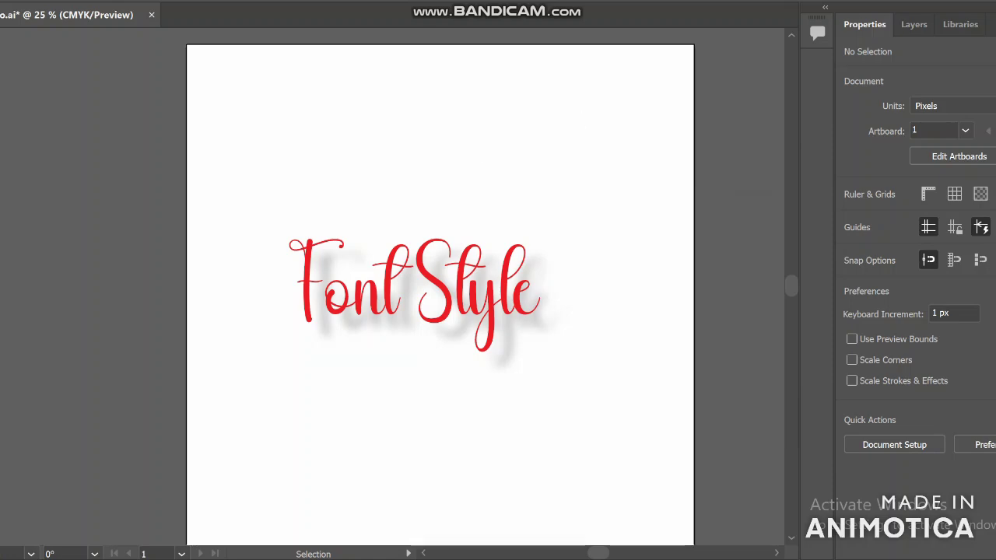
pyautogui.click(714, 559)
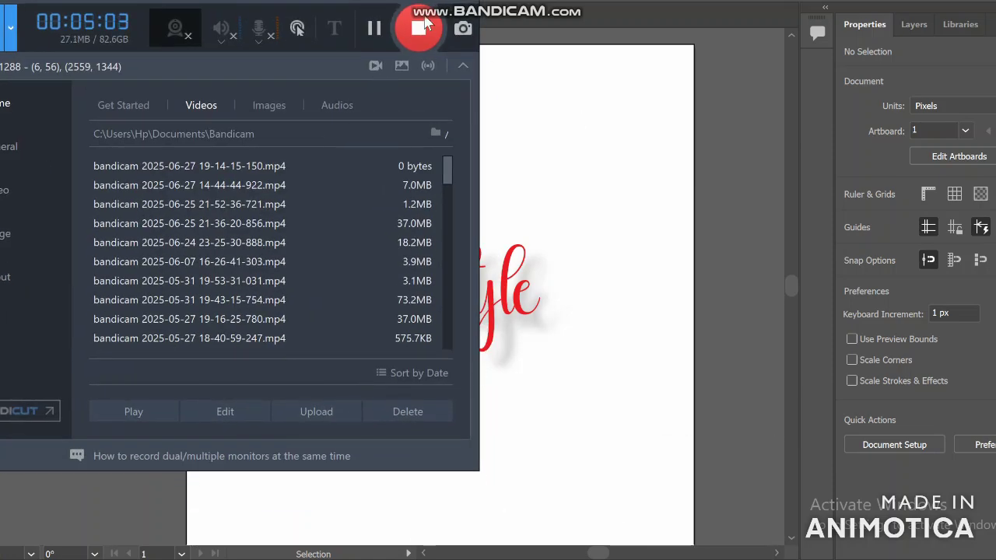